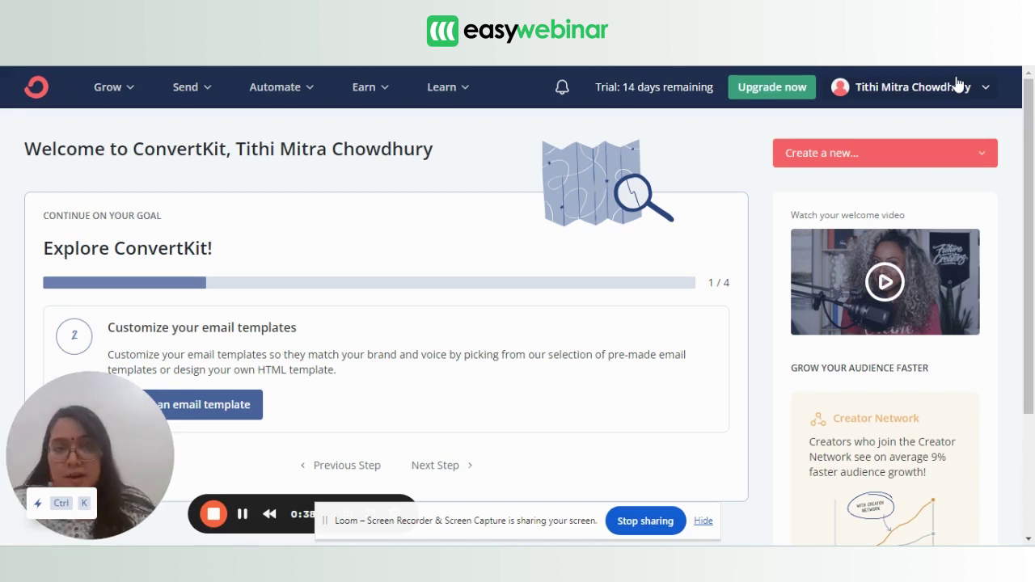
Open the ConvertKit account menu from the account name at the top right.
{"action": "left_click", "coordinate": [958, 85]}
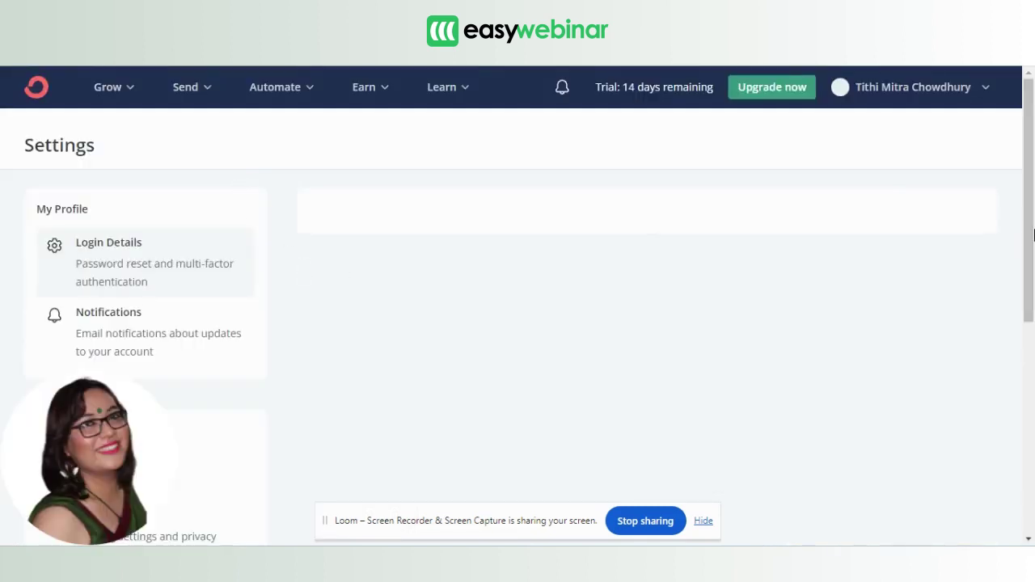
On the Advanced settings page, reveal the API secret and copy both the API key and secret.
{"action": "left_click_drag", "start_coordinate": [1030, 251], "coordinate": [1024, 485]}
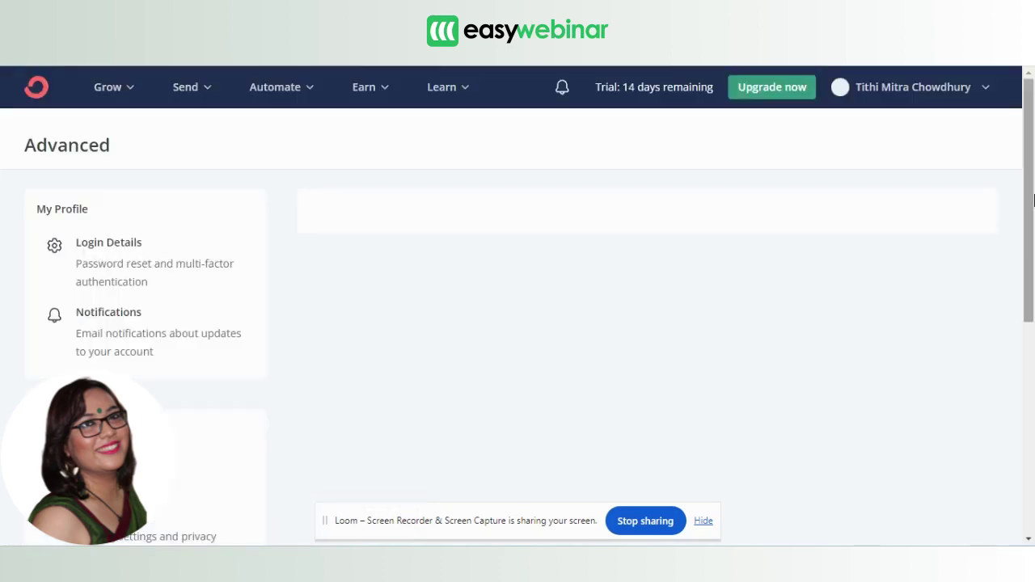
{"action": "left_click_drag", "start_coordinate": [1033, 200], "coordinate": [1031, 349]}
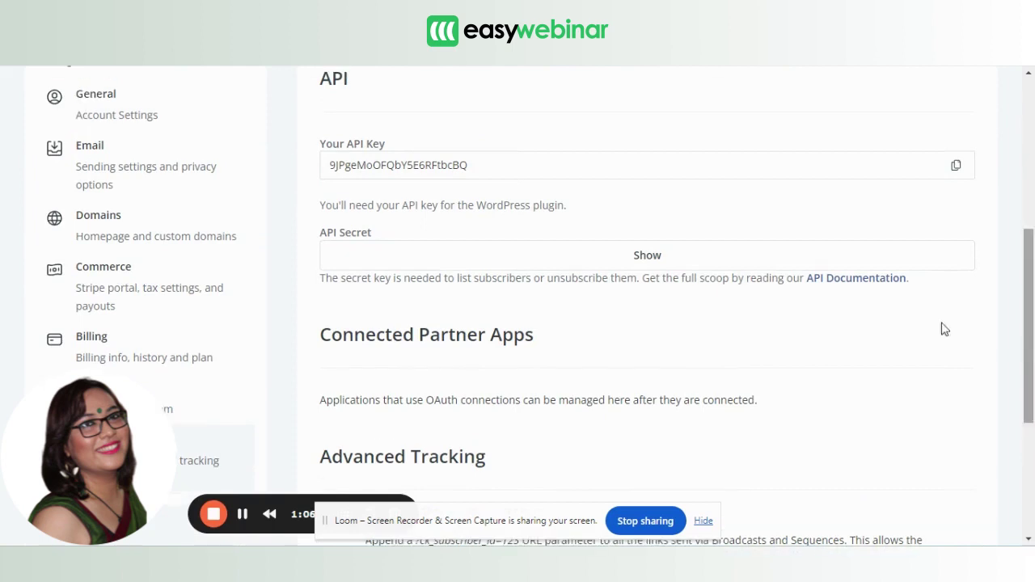
{"action": "left_click", "coordinate": [649, 268]}
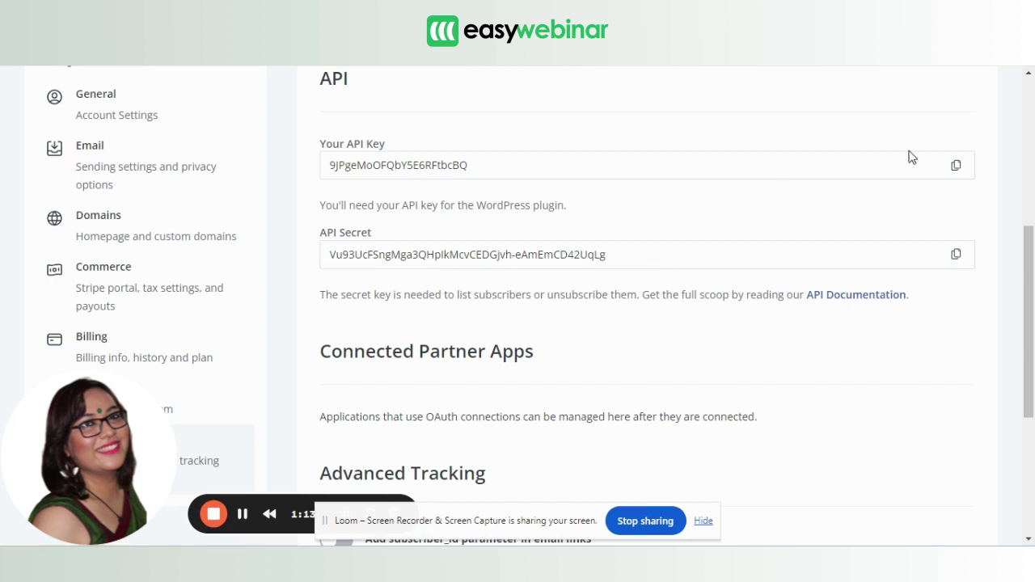
{"action": "left_click", "coordinate": [954, 172]}
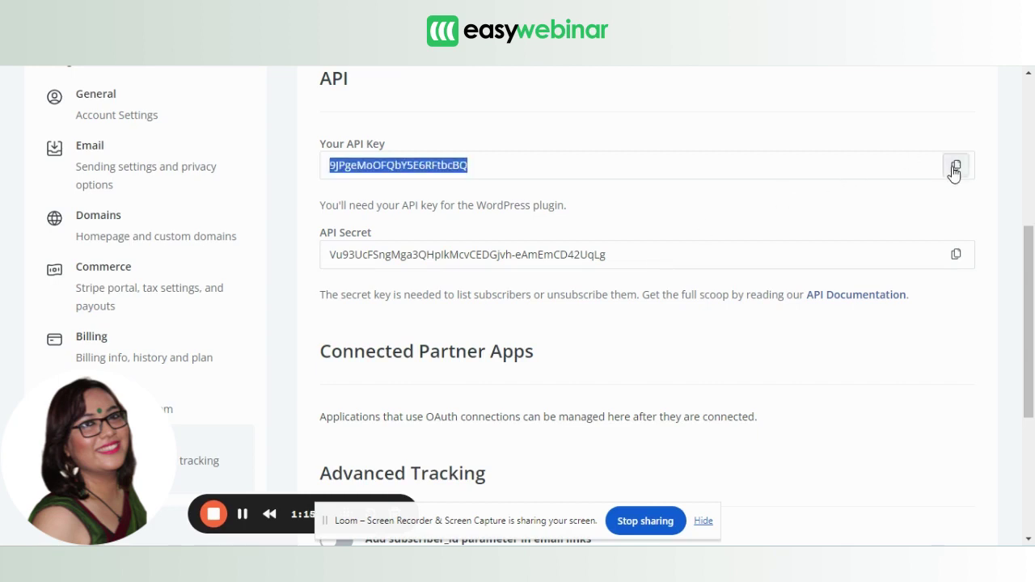
{"action": "left_click", "coordinate": [954, 265]}
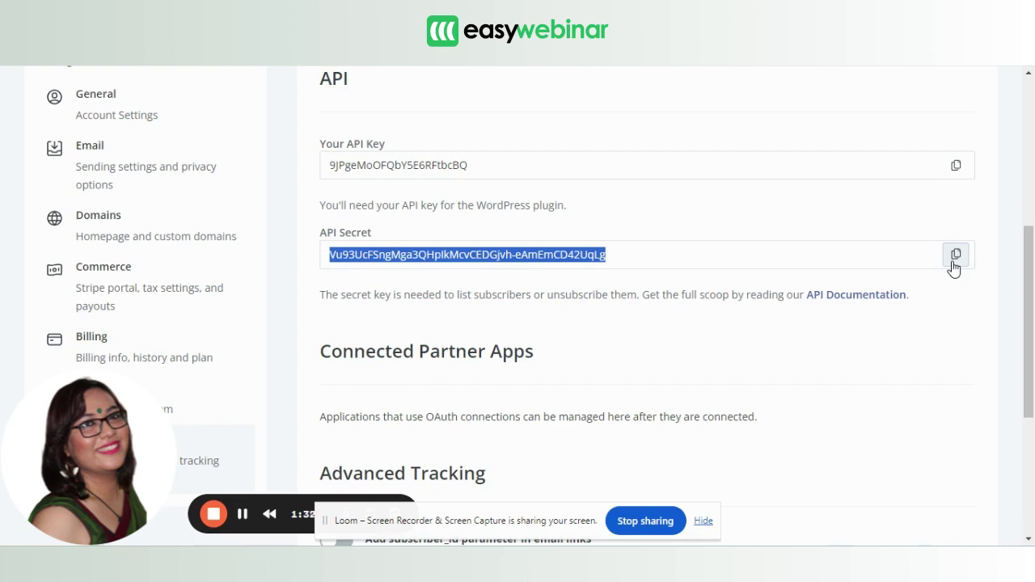
{"action": "scroll", "coordinate": [813, 175], "scroll_direction": "up", "scroll_amount": 5}
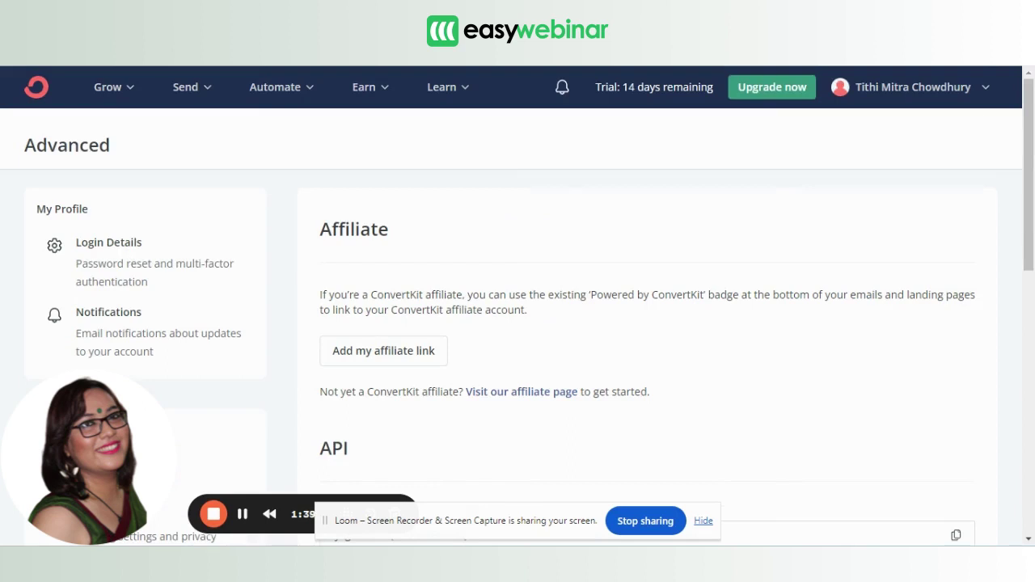
Go to Grow > Landing Pages & Forms and scroll to the EW Testing and EW Testing 123 forms.
{"action": "left_click", "coordinate": [118, 88]}
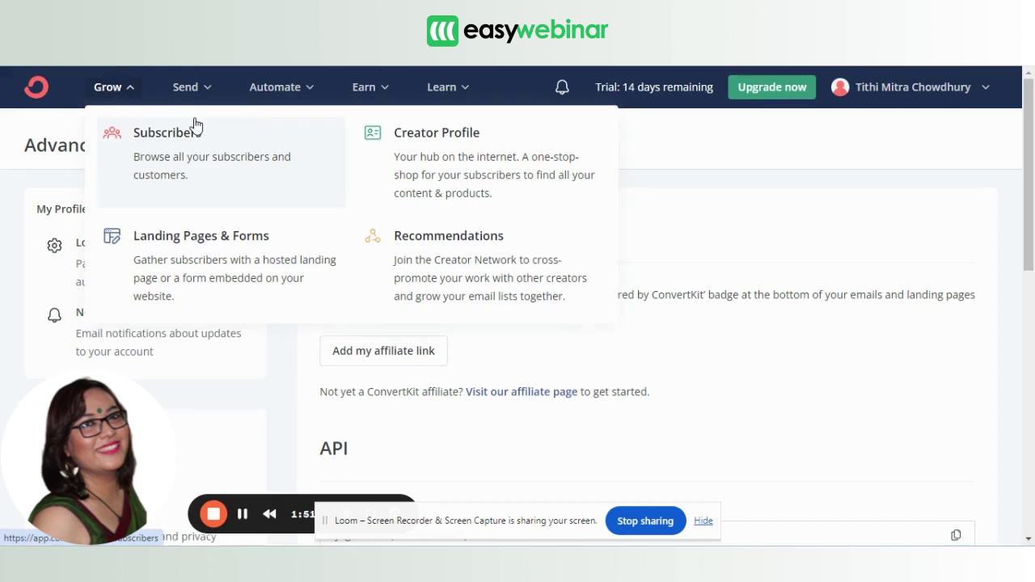
{"action": "left_click", "coordinate": [182, 269]}
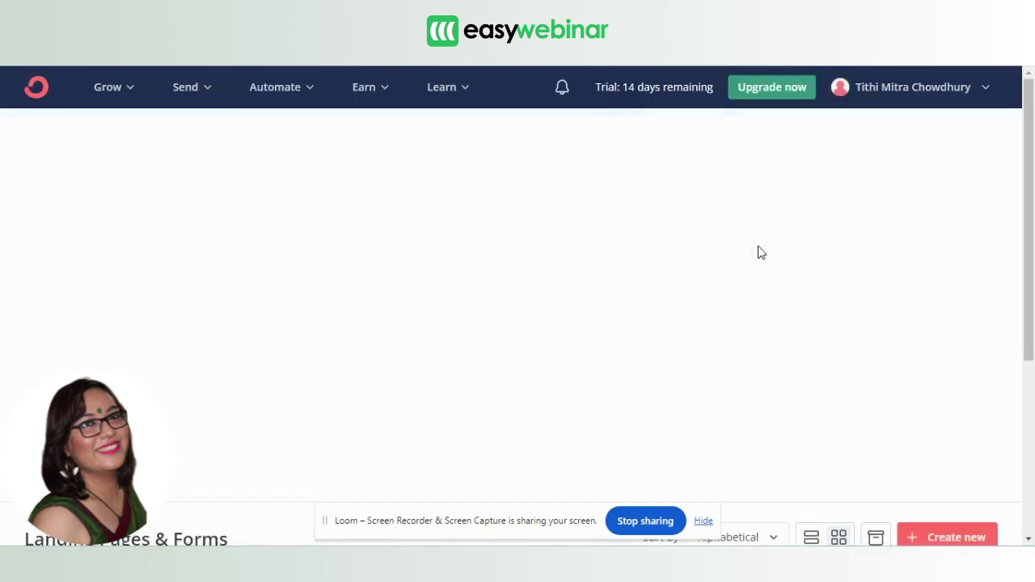
{"action": "left_click_drag", "start_coordinate": [1033, 133], "coordinate": [1030, 353]}
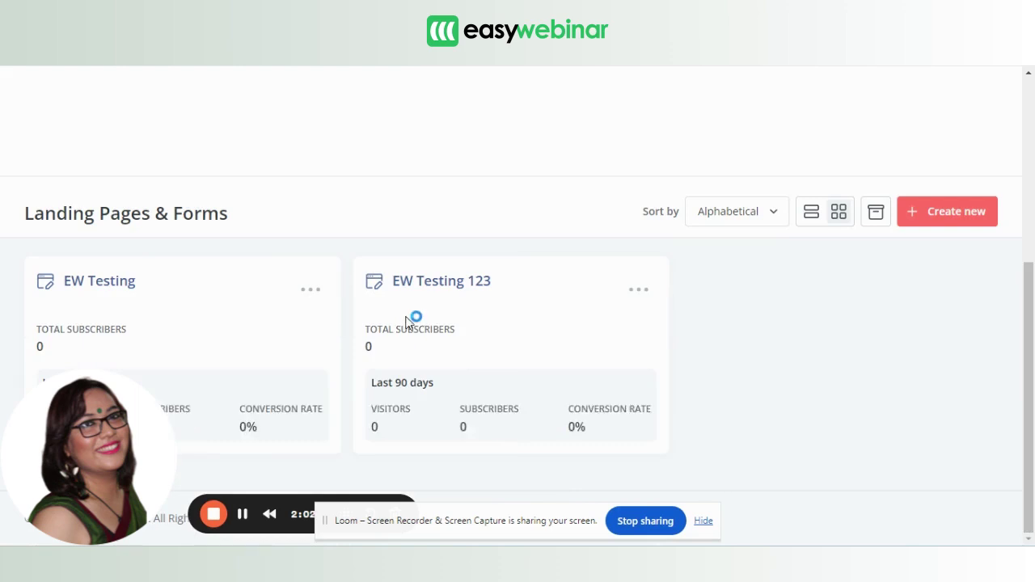
{"action": "scroll", "coordinate": [408, 319], "scroll_direction": "up", "scroll_amount": 1}
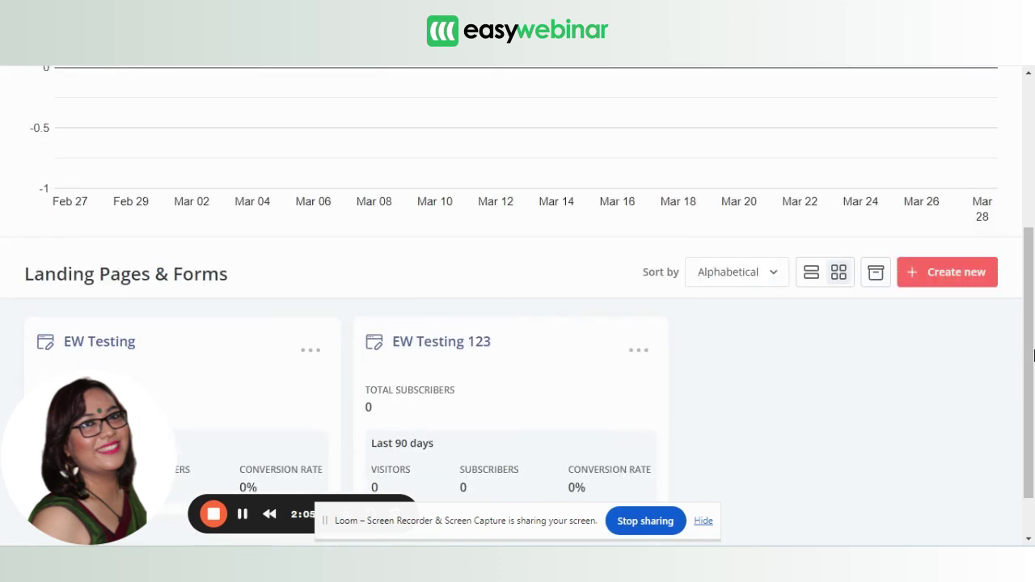
{"action": "scroll", "coordinate": [1033, 353], "scroll_direction": "down", "scroll_amount": 1}
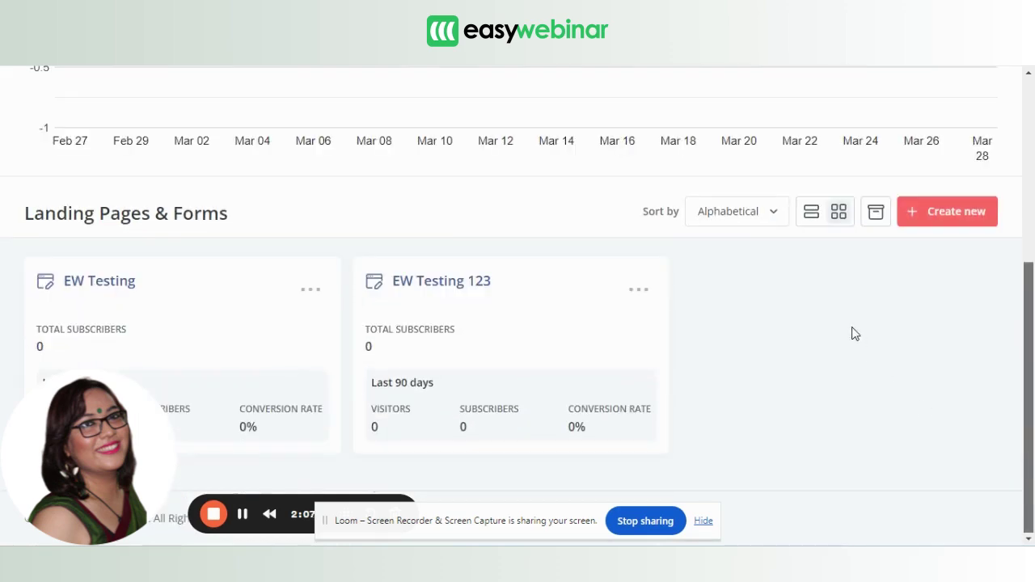
Create a new inline form based on the Charlotte template.
{"action": "left_click", "coordinate": [932, 229]}
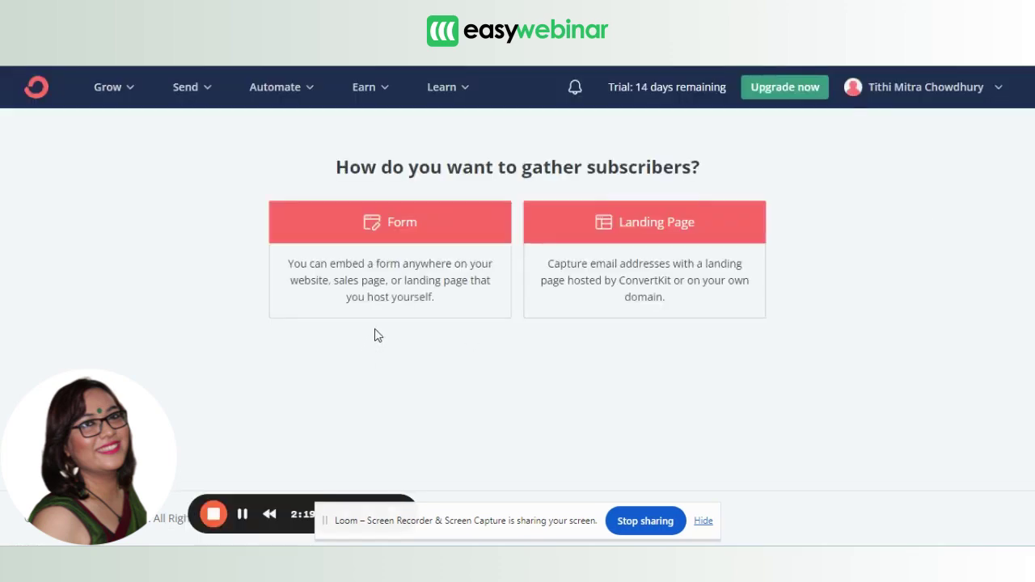
{"action": "left_click", "coordinate": [430, 241]}
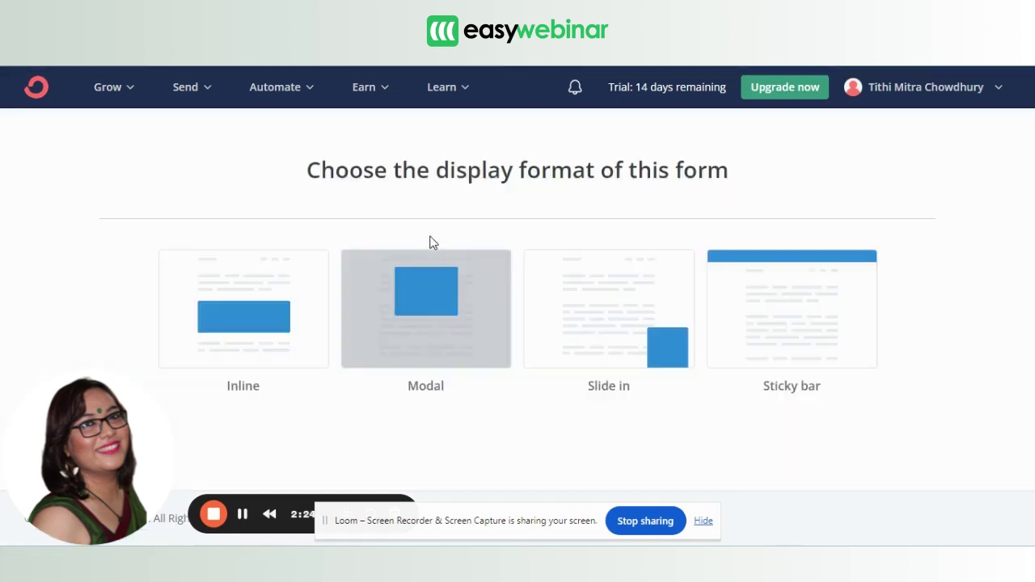
{"action": "left_click", "coordinate": [265, 306]}
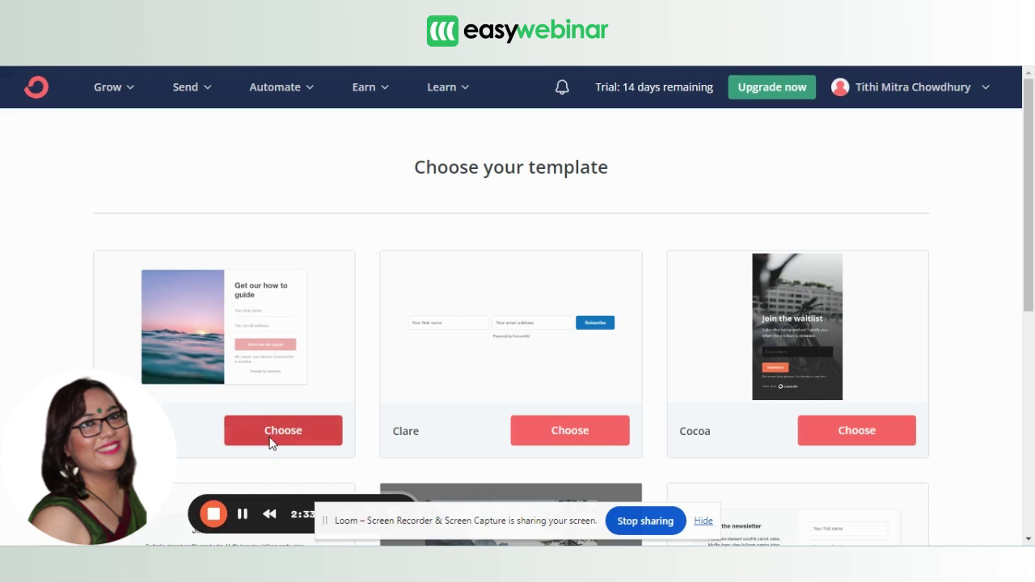
{"action": "left_click", "coordinate": [282, 430]}
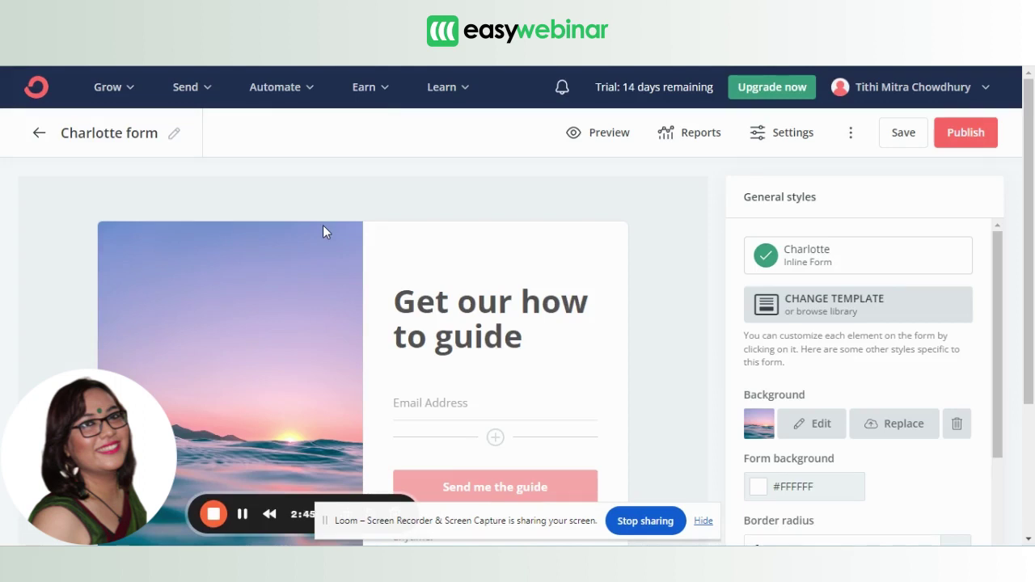
{"action": "left_click", "coordinate": [174, 133]}
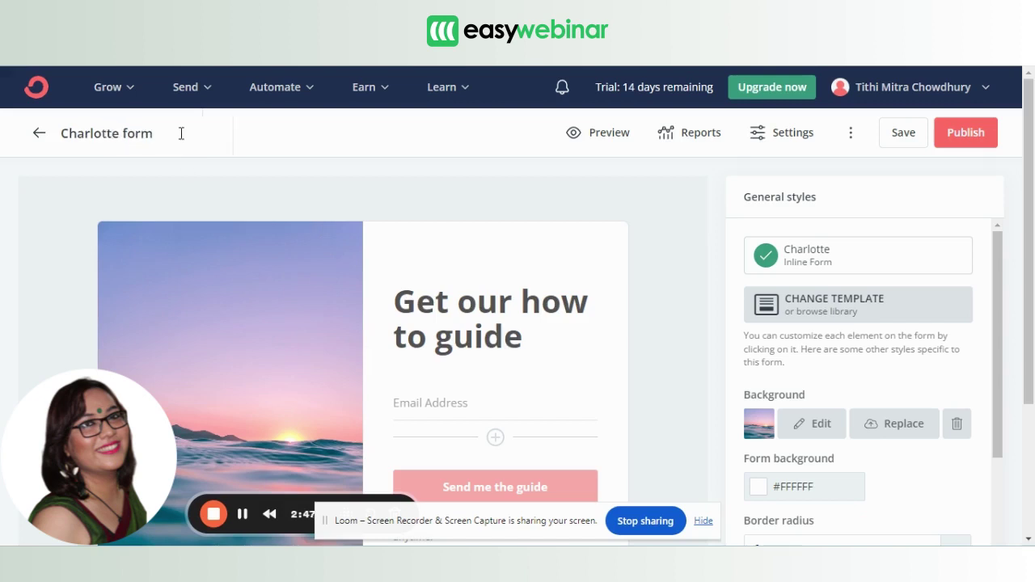
Rename the new form to '28/3 EW Testing' and save it.
{"action": "key", "text": "BackSpace"}
{"action": "key", "text": "BackSpace"}
{"action": "key", "text": "BackSpace"}
{"action": "key", "text": "BackSpace"}
{"action": "key", "text": "BackSpace"}
{"action": "key", "text": "BackSpace"}
{"action": "key", "text": "BackSpace"}
{"action": "key", "text": "BackSpace"}
{"action": "key", "text": "BackSpace"}
{"action": "key", "text": "BackSpace"}
{"action": "key", "text": "BackSpace"}
{"action": "key", "text": "BackSpace"}
{"action": "key", "text": "BackSpace"}
{"action": "key", "text": "BackSpace"}
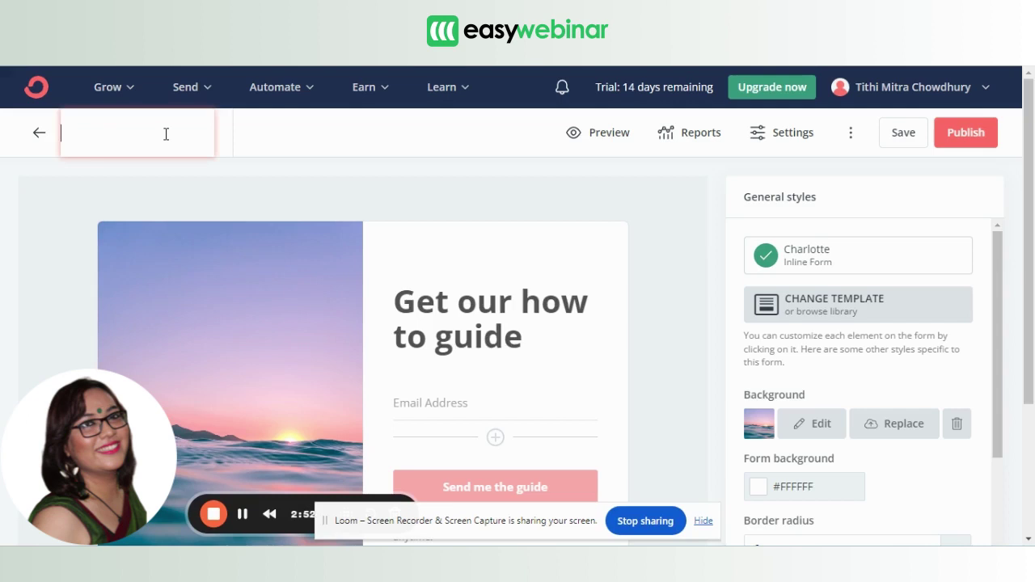
{"action": "type", "text": "28/"}
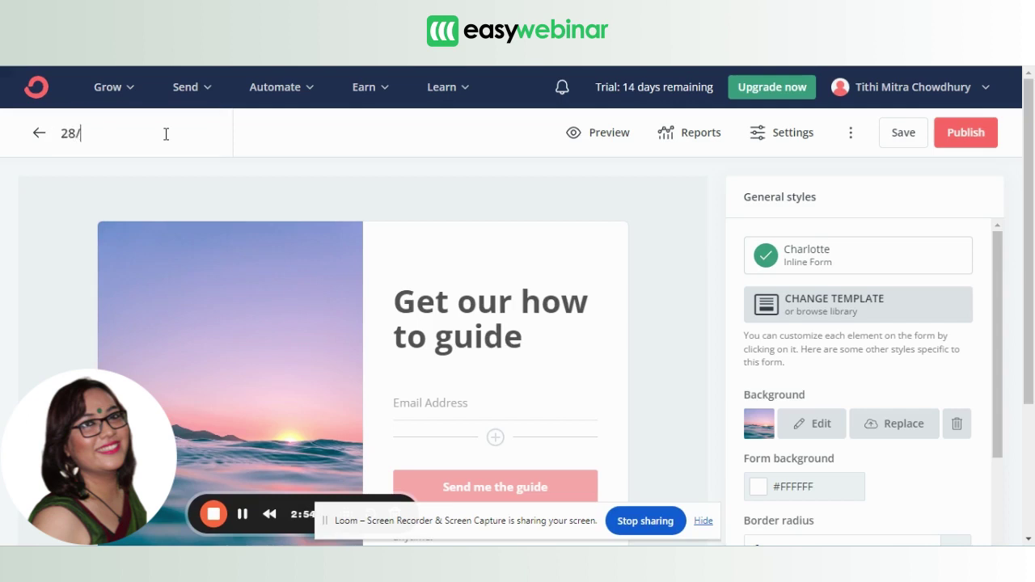
{"action": "type", "text": "3 EW Testing"}
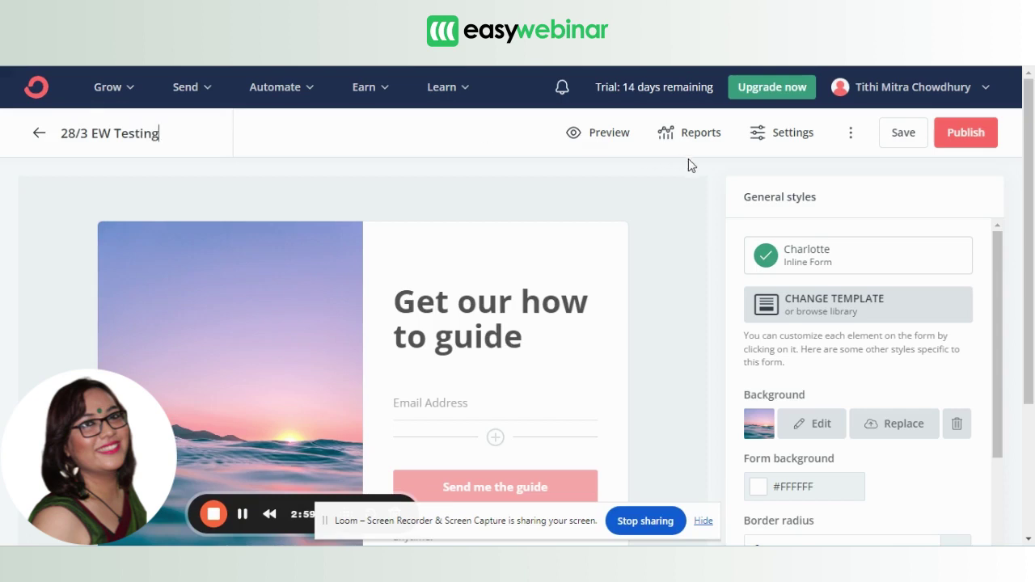
{"action": "left_click", "coordinate": [899, 137]}
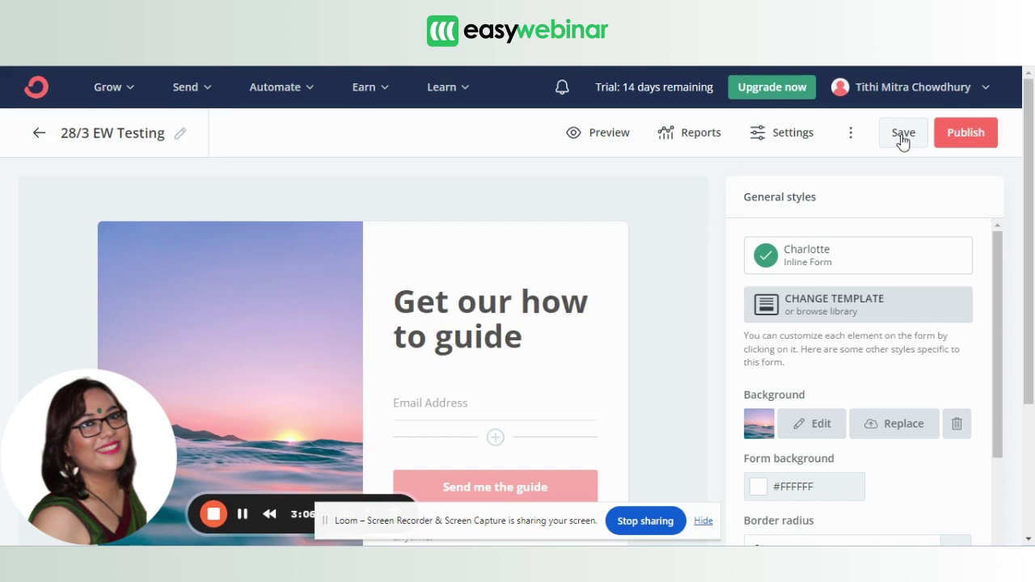
{"action": "left_click", "coordinate": [126, 92]}
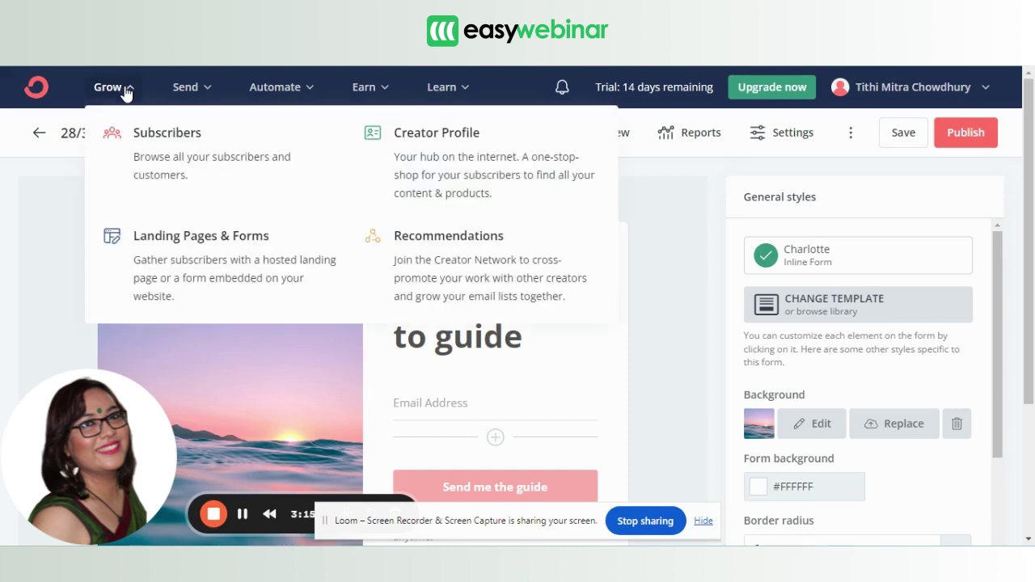
From the Subscribers page, create and save a new tag named '28/3 EW Tag'.
{"action": "left_click", "coordinate": [154, 158]}
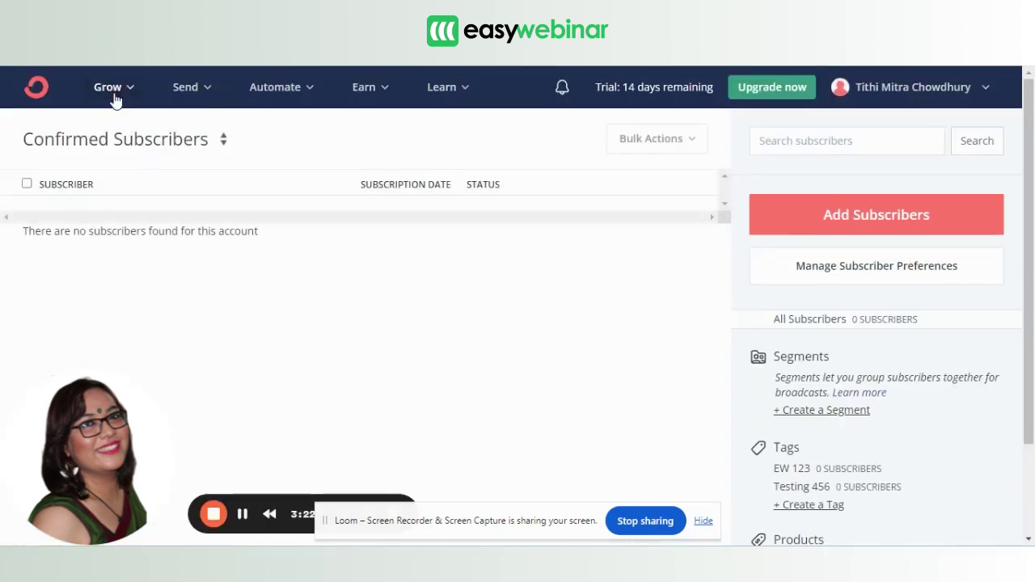
{"action": "left_click", "coordinate": [114, 98]}
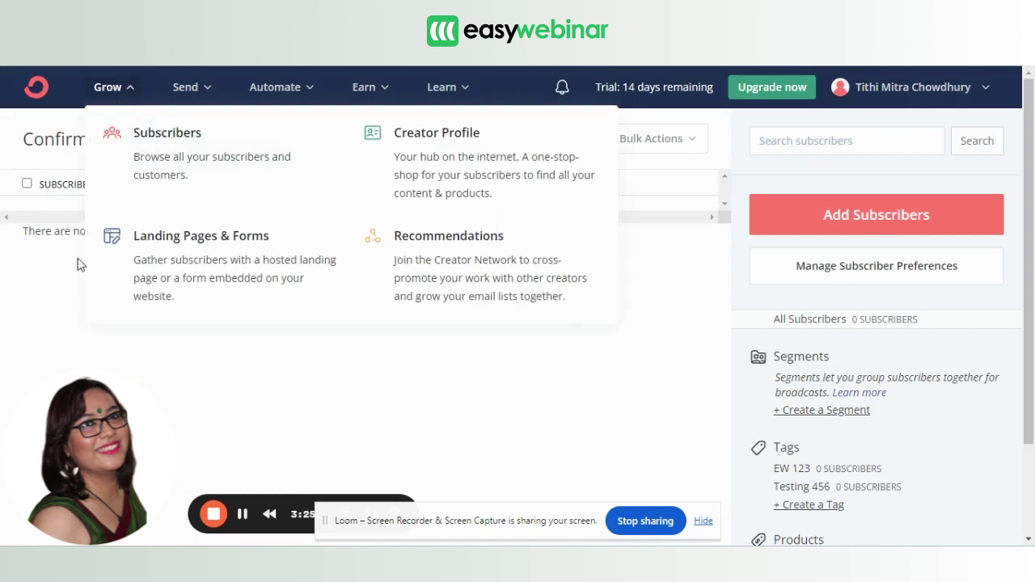
{"action": "left_click", "coordinate": [74, 308]}
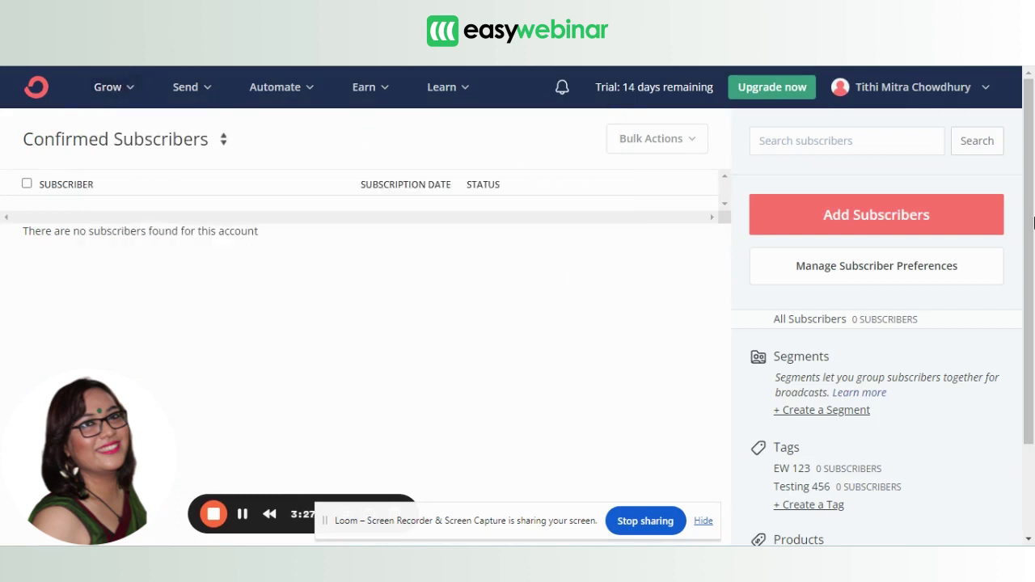
{"action": "scroll", "coordinate": [1033, 223], "scroll_direction": "down", "scroll_amount": 2}
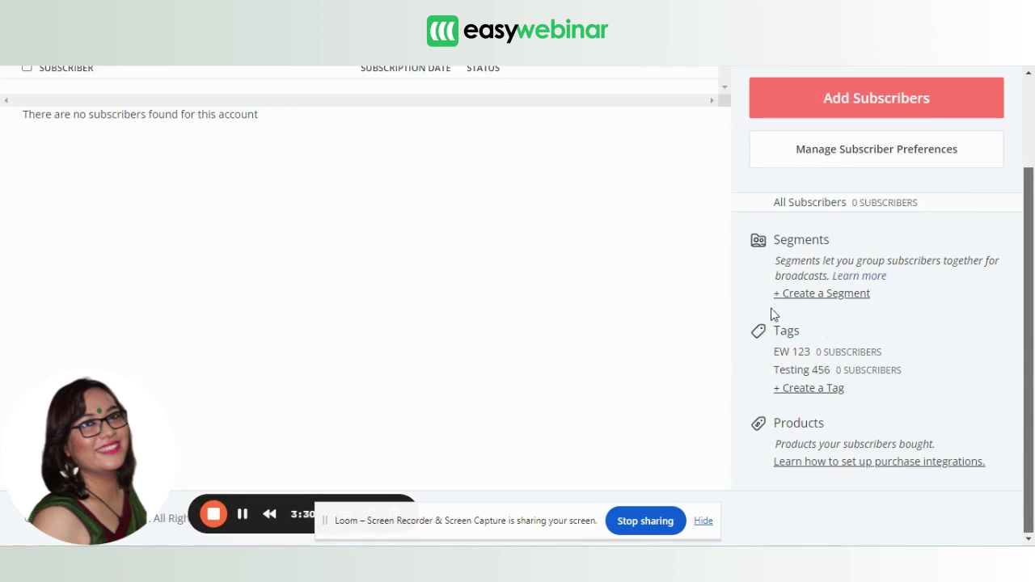
{"action": "left_click", "coordinate": [808, 390]}
{"action": "left_click", "coordinate": [348, 331]}
{"action": "type", "text": "28/3 EW Tag"}
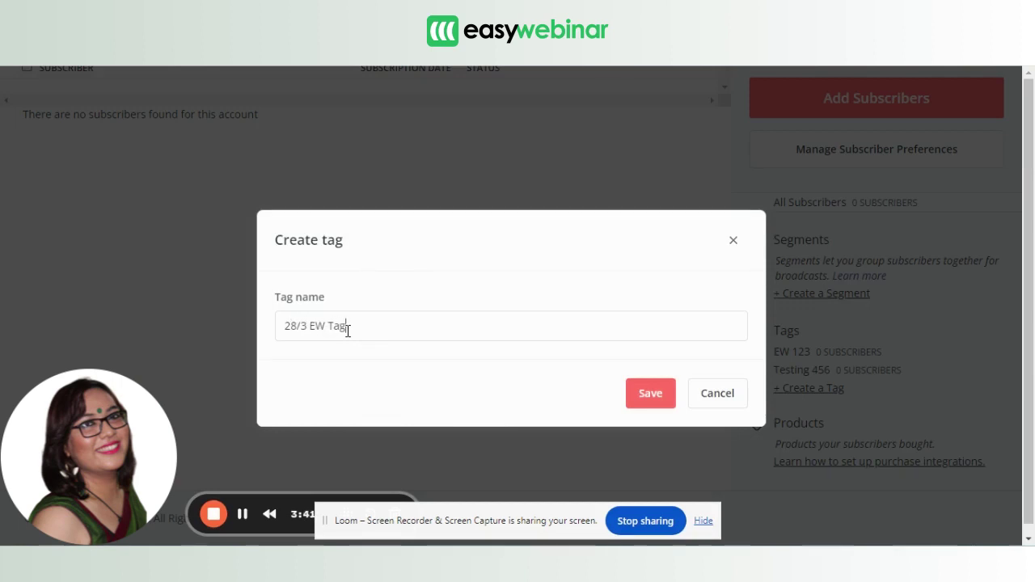
{"action": "left_click", "coordinate": [652, 394]}
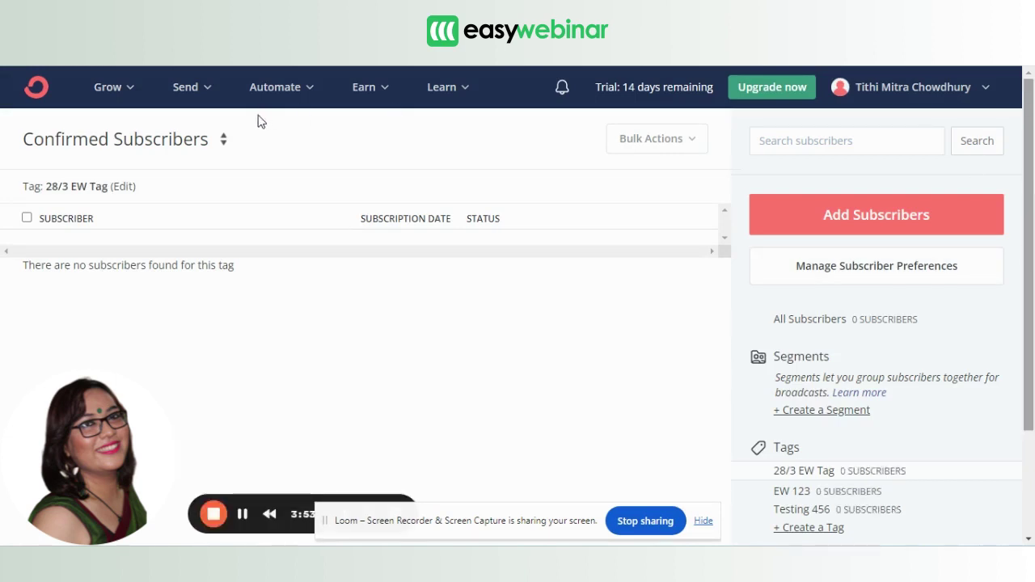
Open the 28/3 EW Testing form in the editor from the Landing Pages & Forms list.
{"action": "left_click", "coordinate": [111, 89]}
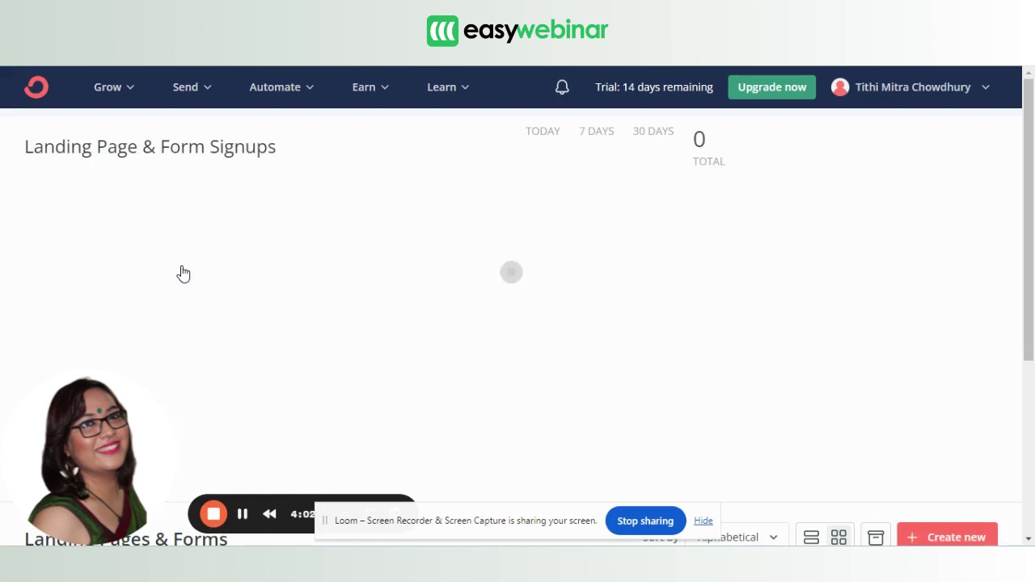
{"action": "scroll", "coordinate": [804, 356], "scroll_direction": "down", "scroll_amount": 4}
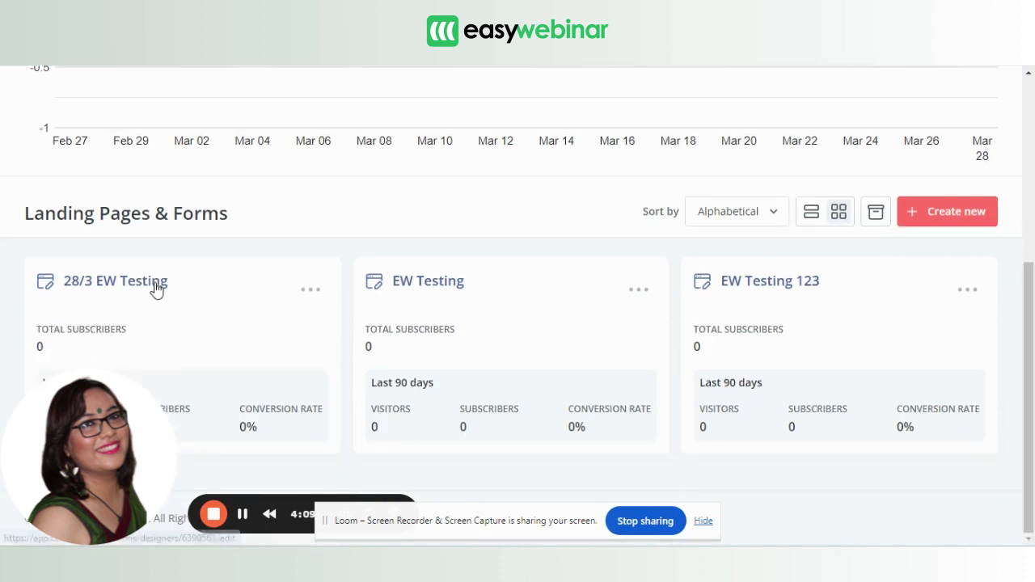
{"action": "left_click", "coordinate": [156, 289]}
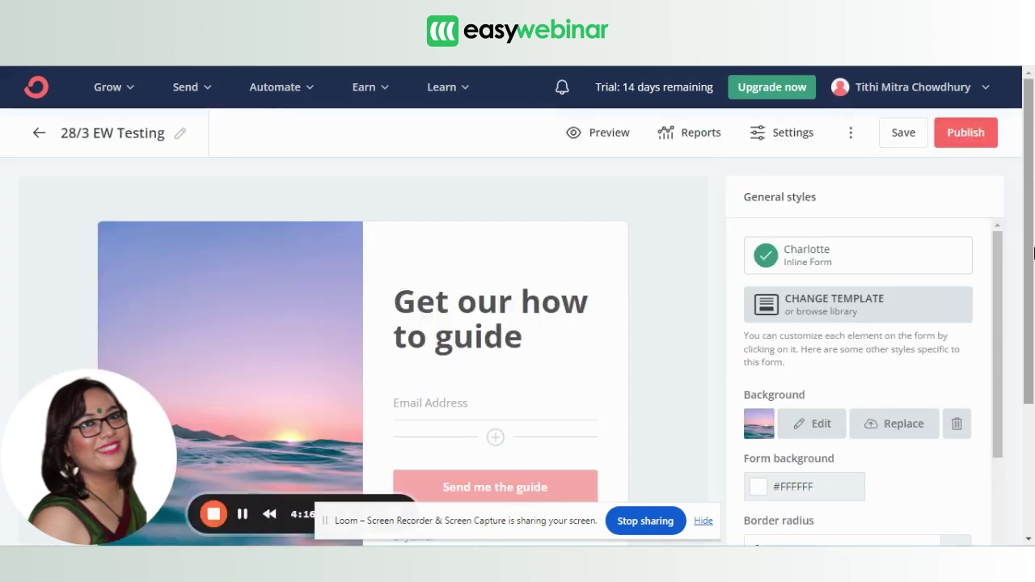
{"action": "scroll", "coordinate": [495, 340], "scroll_direction": "down", "scroll_amount": 2}
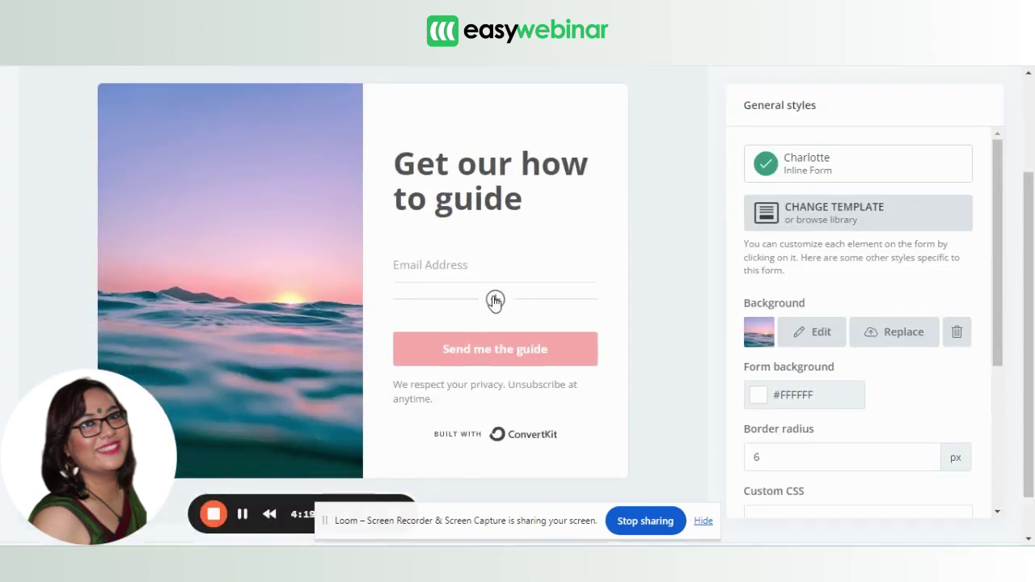
Add a Webinar Join Link custom field below Email Address and save the form.
{"action": "left_click", "coordinate": [495, 300]}
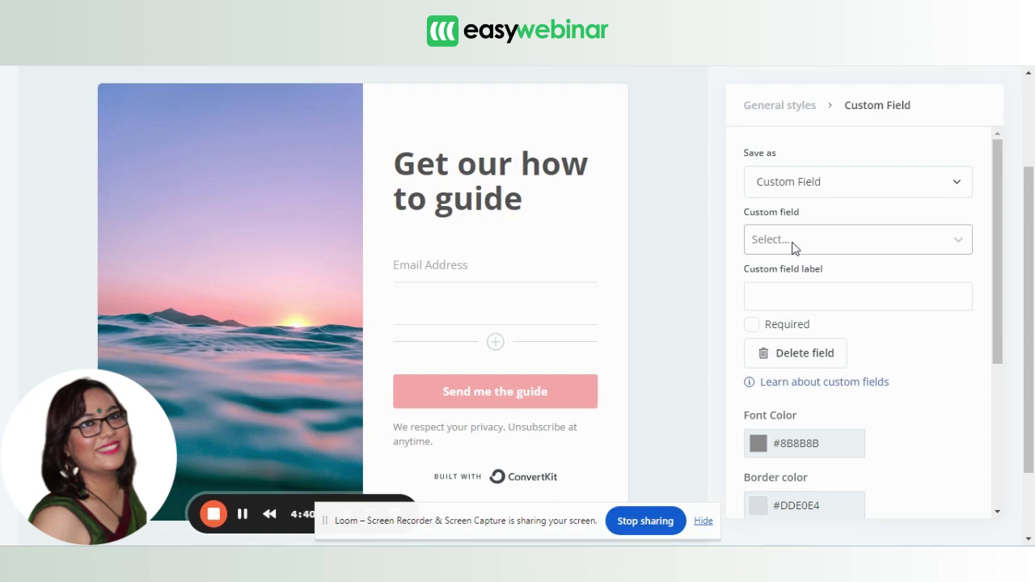
{"action": "left_click", "coordinate": [793, 247]}
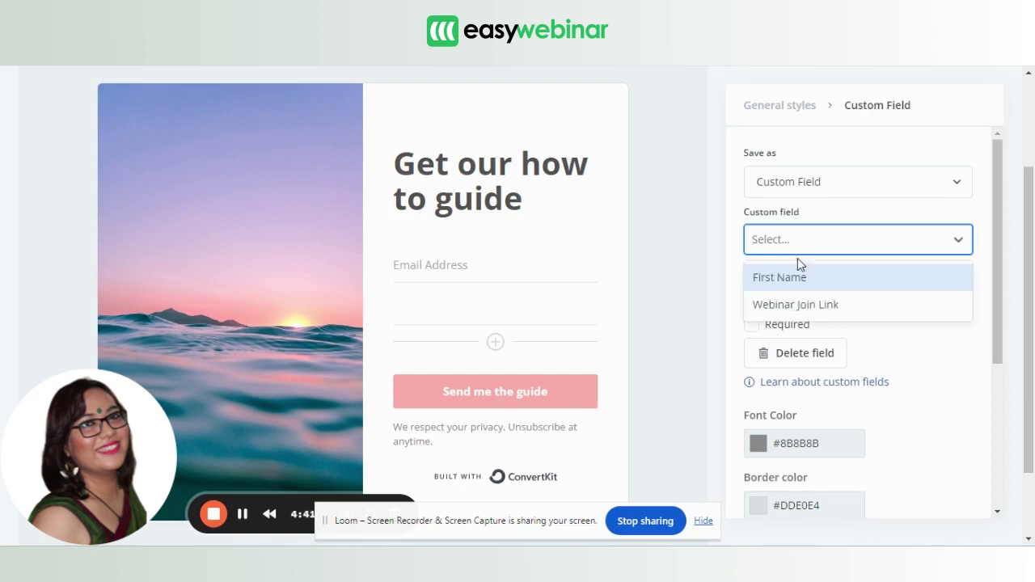
{"action": "left_click", "coordinate": [811, 302]}
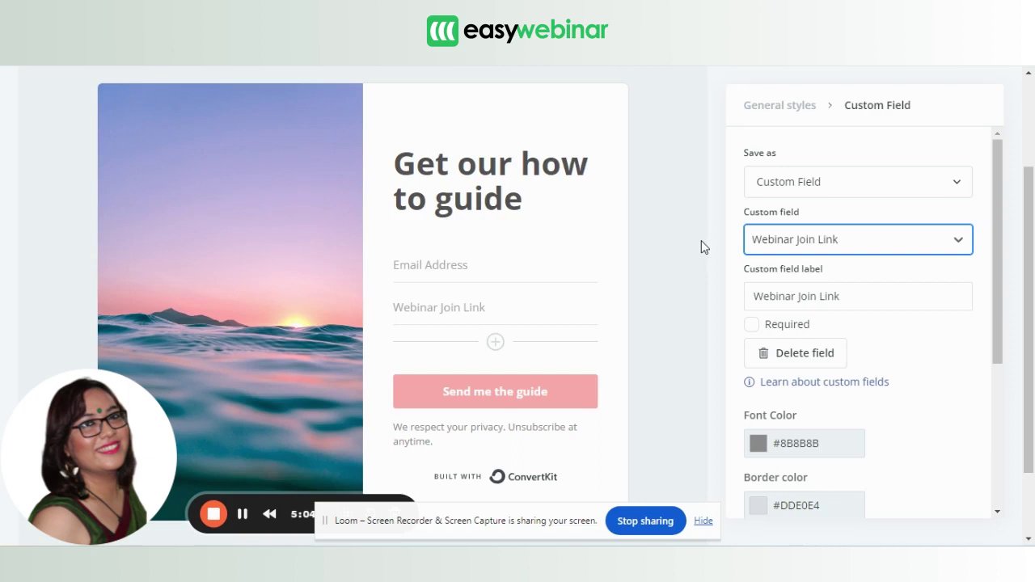
{"action": "left_click_drag", "start_coordinate": [994, 248], "coordinate": [997, 423]}
{"action": "scroll", "coordinate": [1003, 407], "scroll_direction": "up", "scroll_amount": 5}
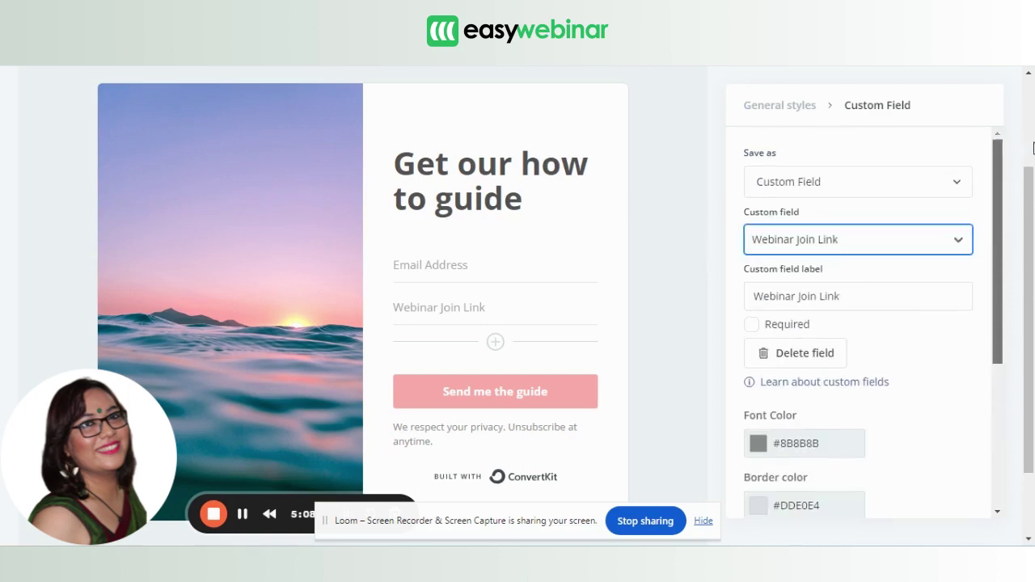
{"action": "scroll", "coordinate": [1029, 243], "scroll_direction": "up", "scroll_amount": 3}
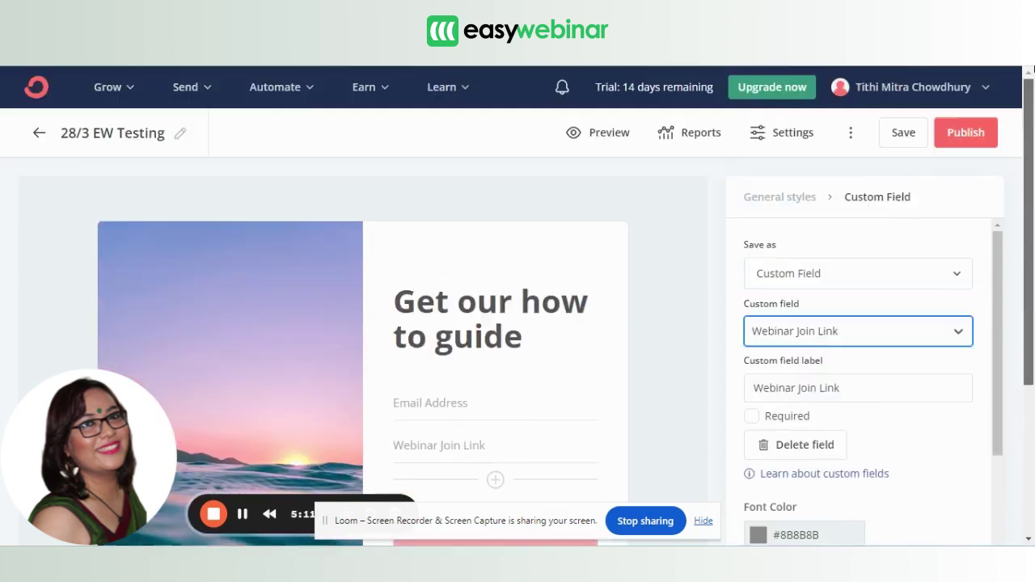
{"action": "left_click", "coordinate": [903, 128]}
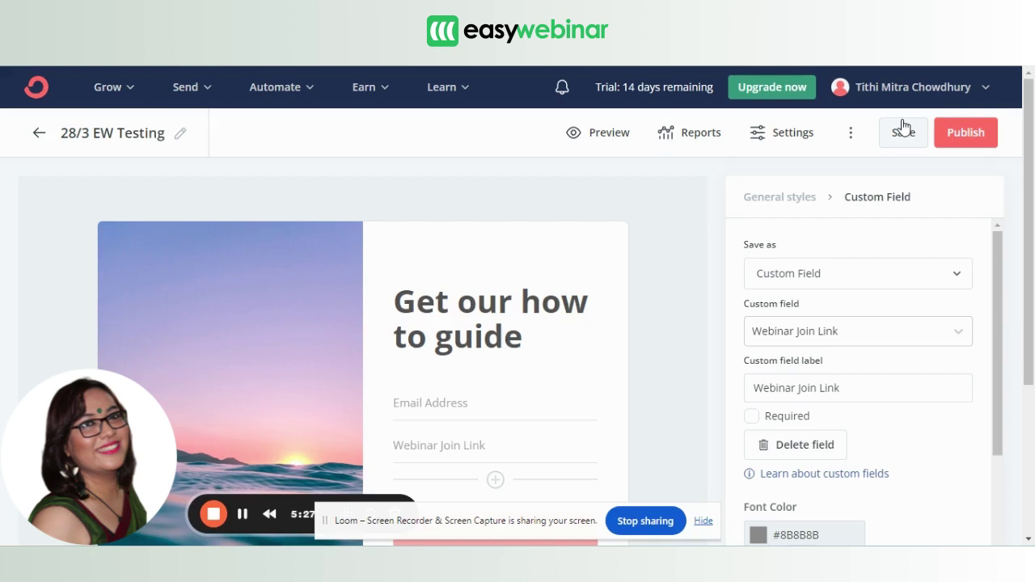
{"action": "left_click", "coordinate": [903, 132]}
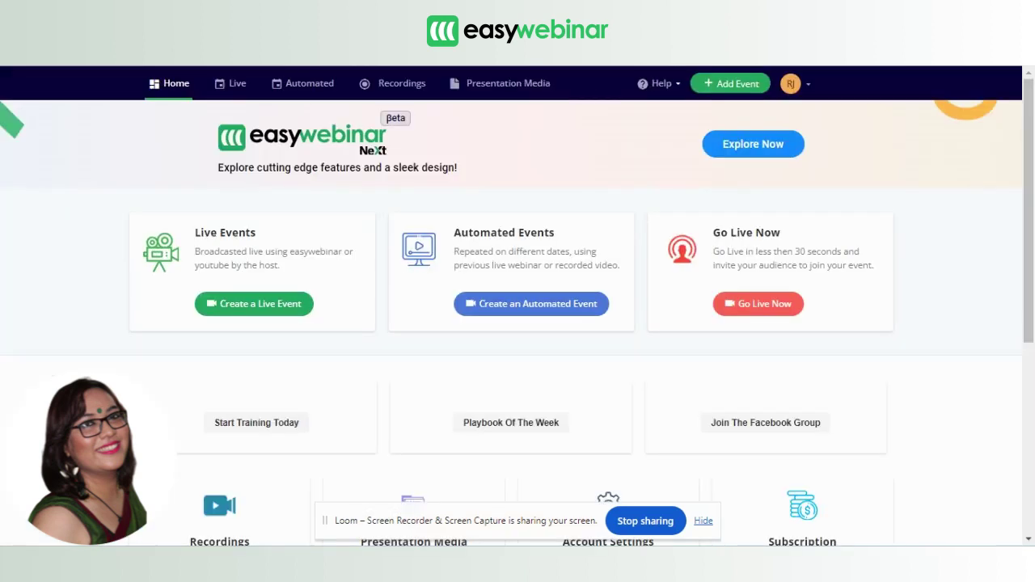
In EasyWebinar's Integrations settings, disconnect the ConvertKit integration, leaving the API fields empty.
{"action": "left_click", "coordinate": [794, 85]}
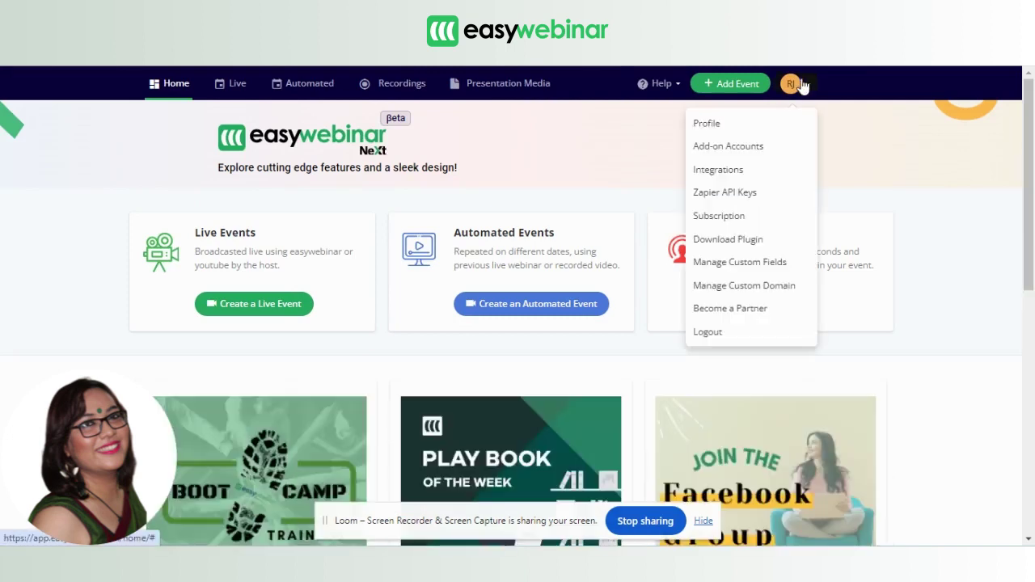
{"action": "left_click", "coordinate": [722, 170]}
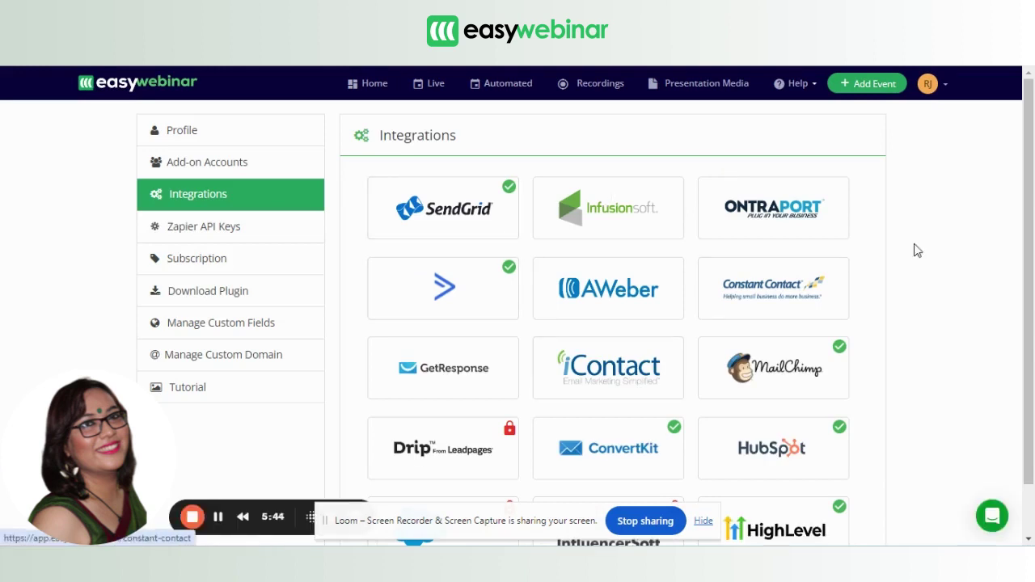
{"action": "scroll", "coordinate": [701, 427], "scroll_direction": "down", "scroll_amount": 1}
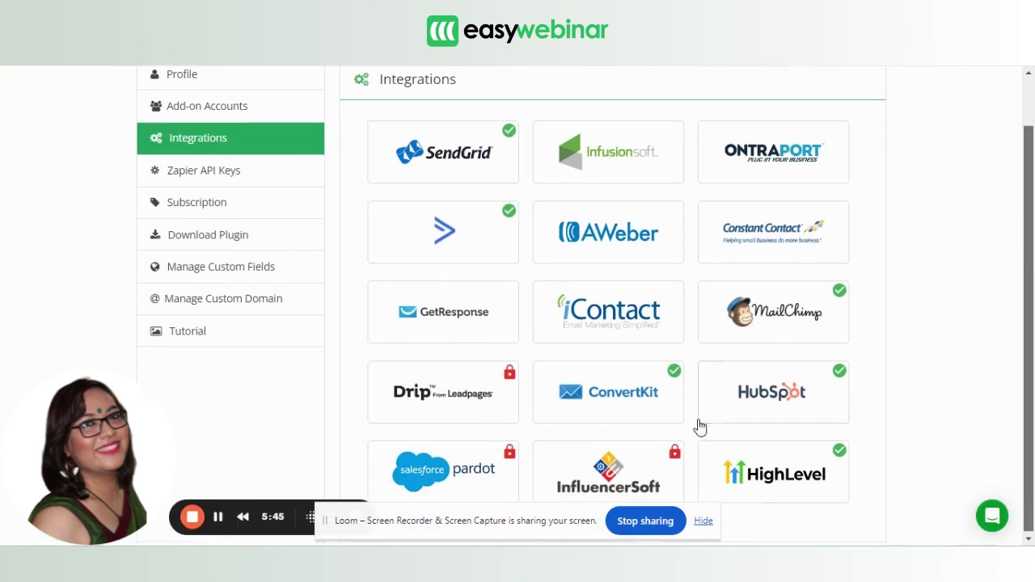
{"action": "left_click", "coordinate": [608, 392]}
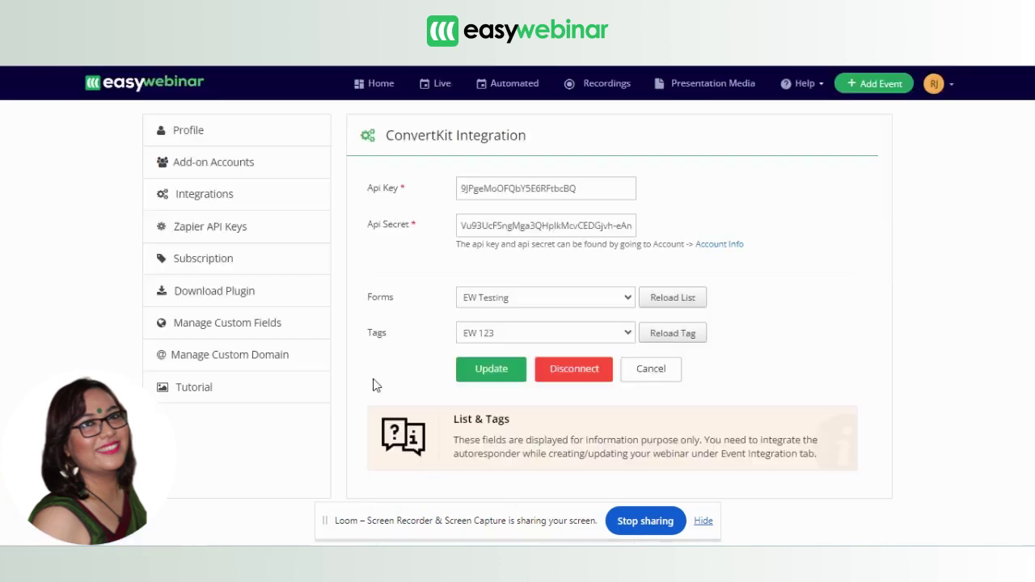
{"action": "left_click", "coordinate": [563, 370]}
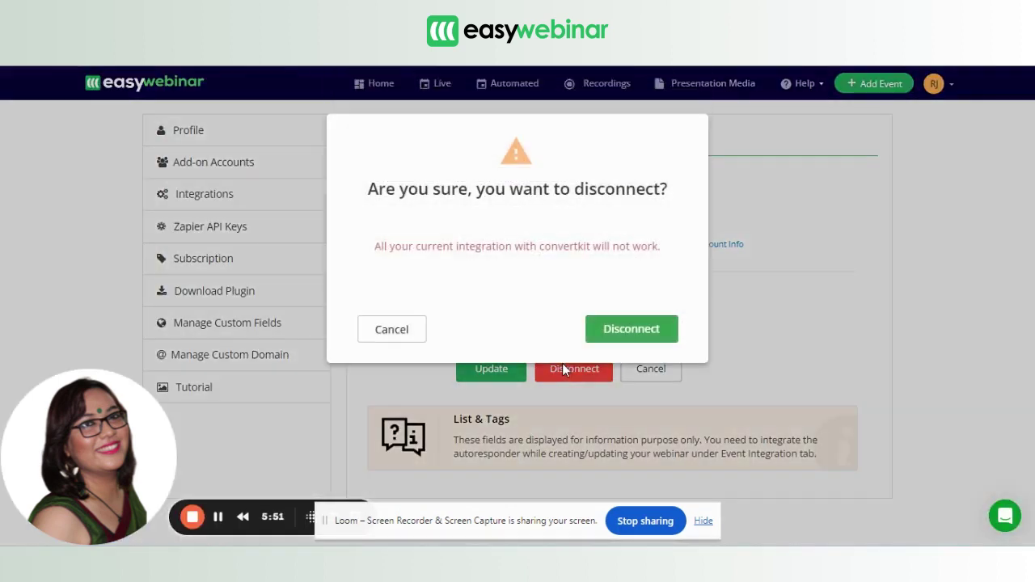
{"action": "left_click", "coordinate": [602, 338]}
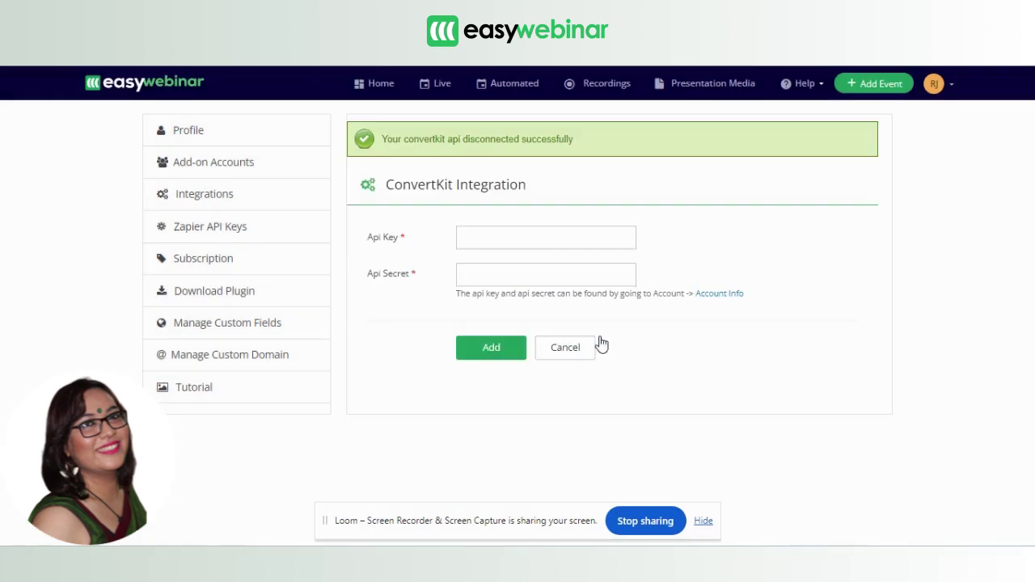
{"action": "left_click", "coordinate": [478, 235]}
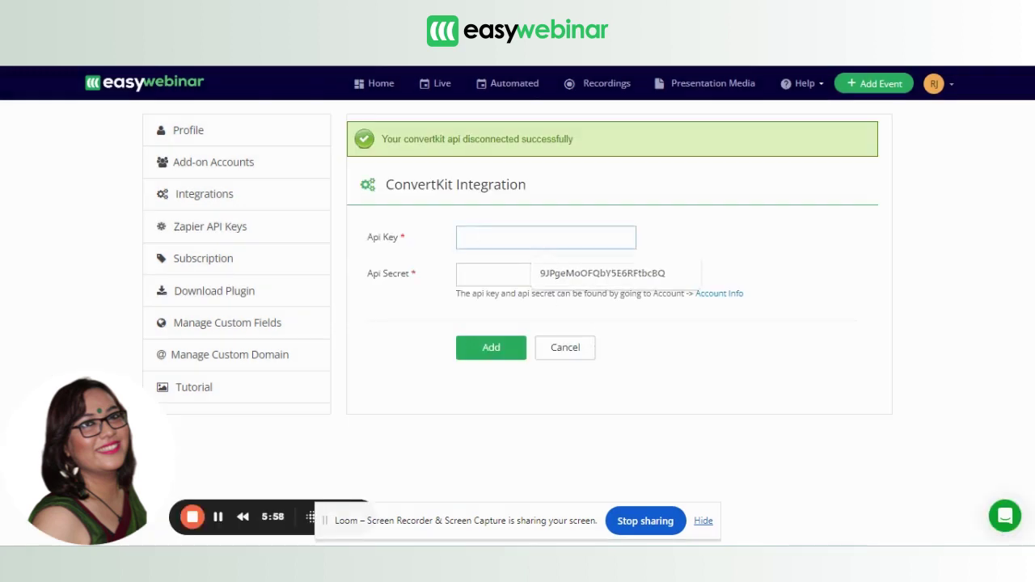
Copy the API key from ConvertKit's Advanced settings into EasyWebinar's API Key field.
{"action": "key", "text": "ctrl+Tab"}
{"action": "key", "text": "ctrl+Tab"}
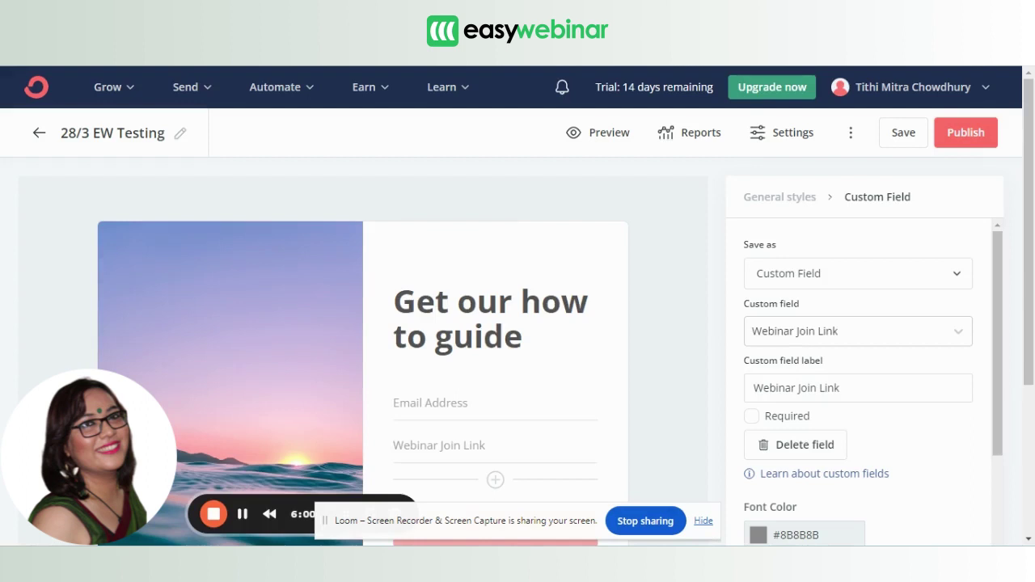
{"action": "left_click", "coordinate": [954, 90]}
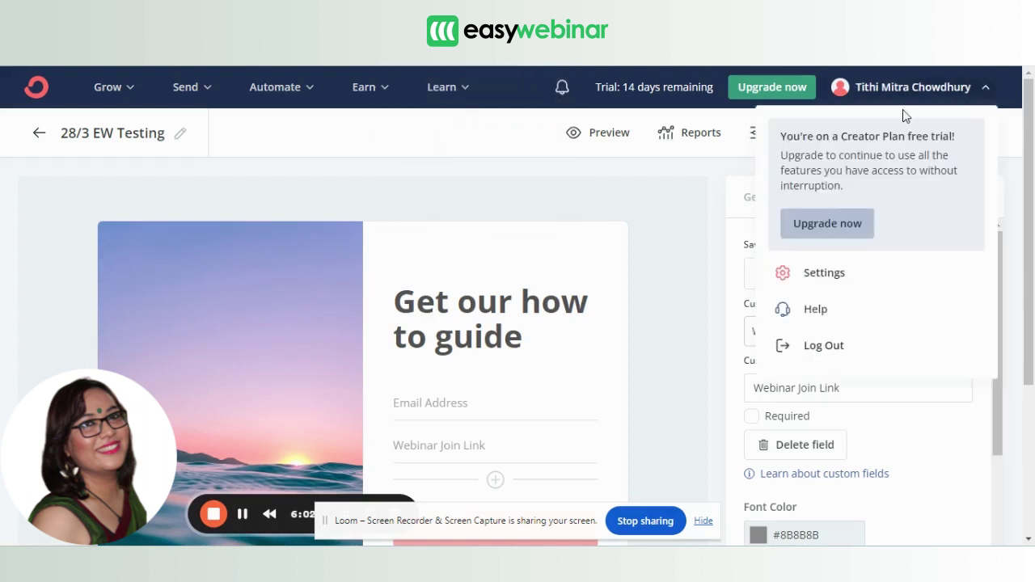
{"action": "left_click", "coordinate": [809, 271]}
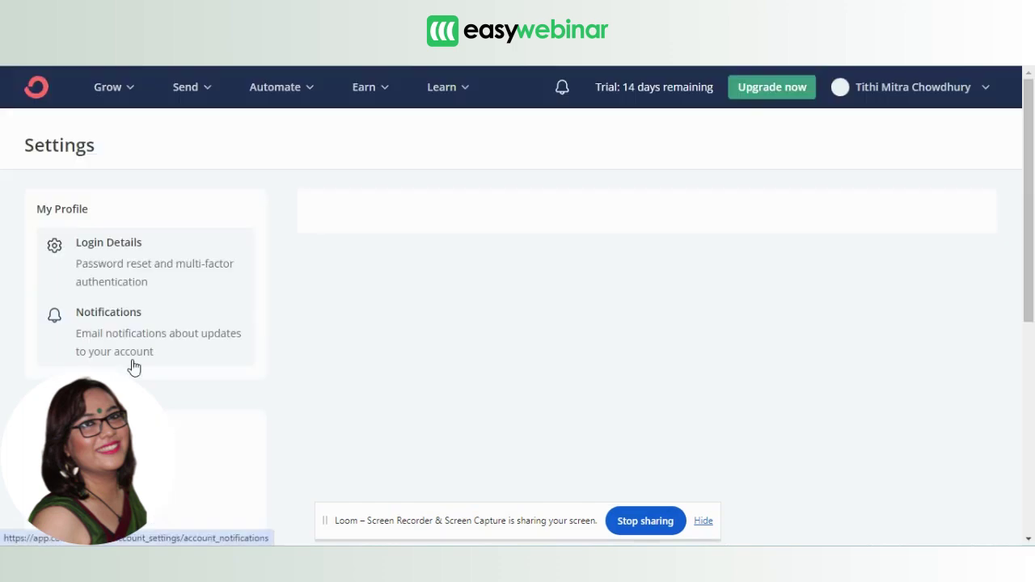
{"action": "scroll", "coordinate": [1014, 272], "scroll_direction": "down", "scroll_amount": 5}
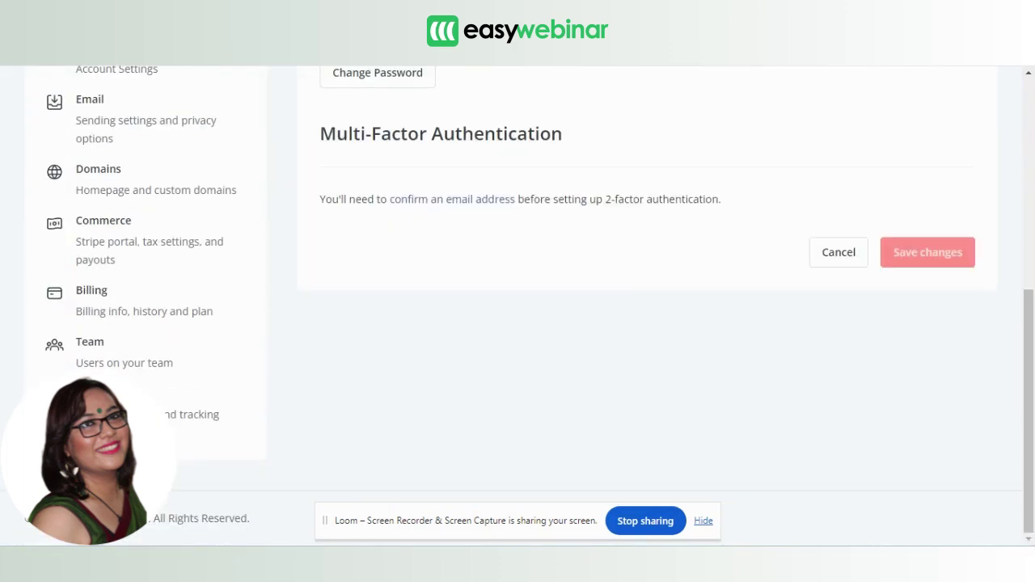
{"action": "left_click", "coordinate": [196, 404]}
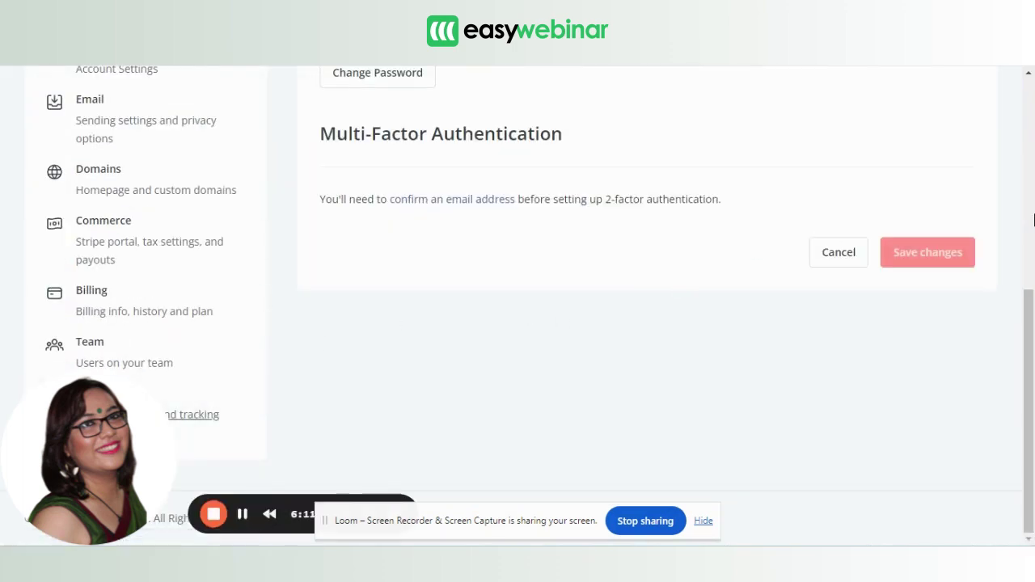
{"action": "scroll", "coordinate": [1029, 299], "scroll_direction": "down", "scroll_amount": 6}
{"action": "scroll", "coordinate": [1002, 388], "scroll_direction": "down", "scroll_amount": 4}
{"action": "scroll", "coordinate": [930, 339], "scroll_direction": "up", "scroll_amount": 2}
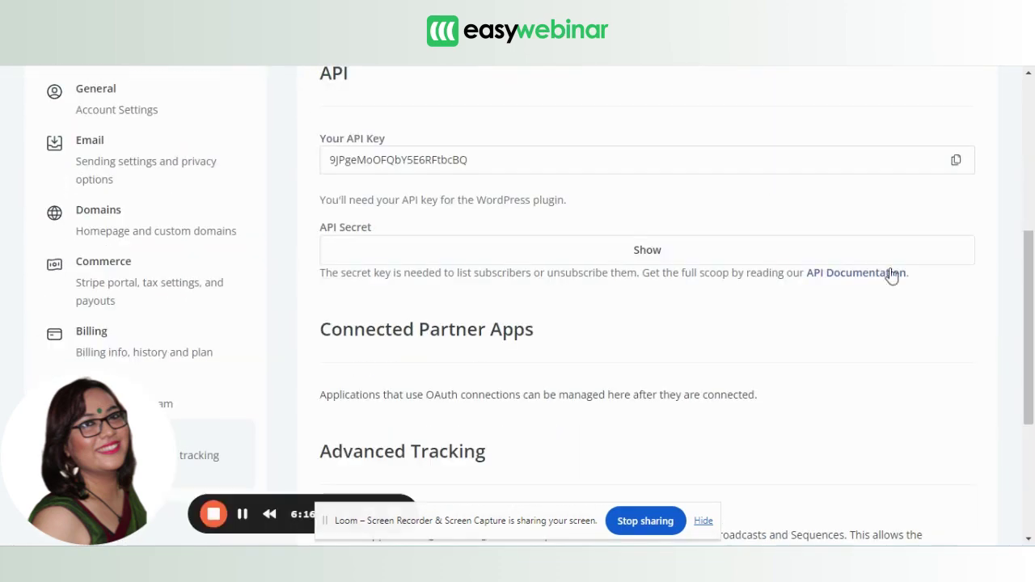
{"action": "left_click", "coordinate": [958, 162]}
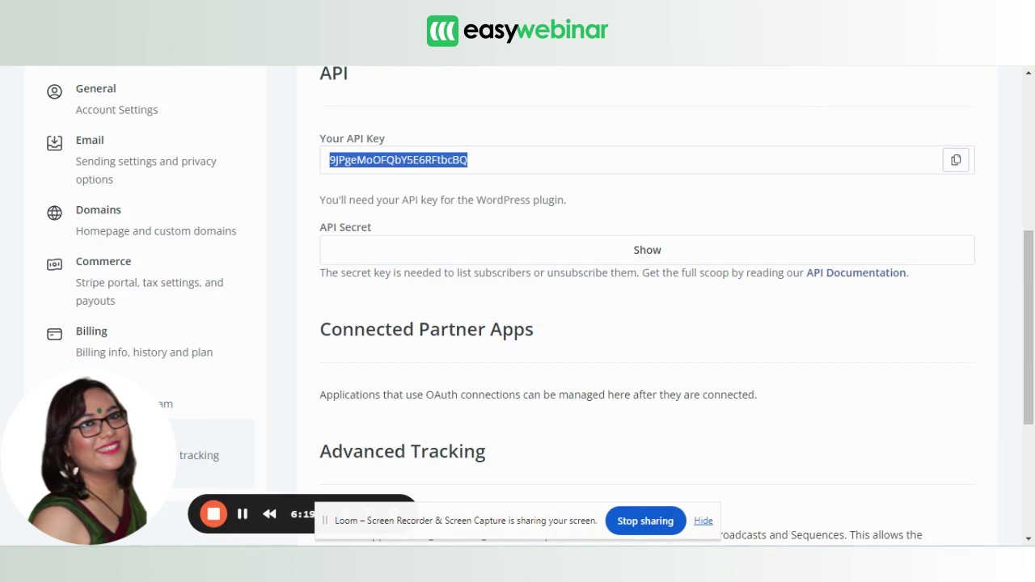
{"action": "key", "text": "ctrl+Tab"}
{"action": "key", "text": "ctrl+Tab"}
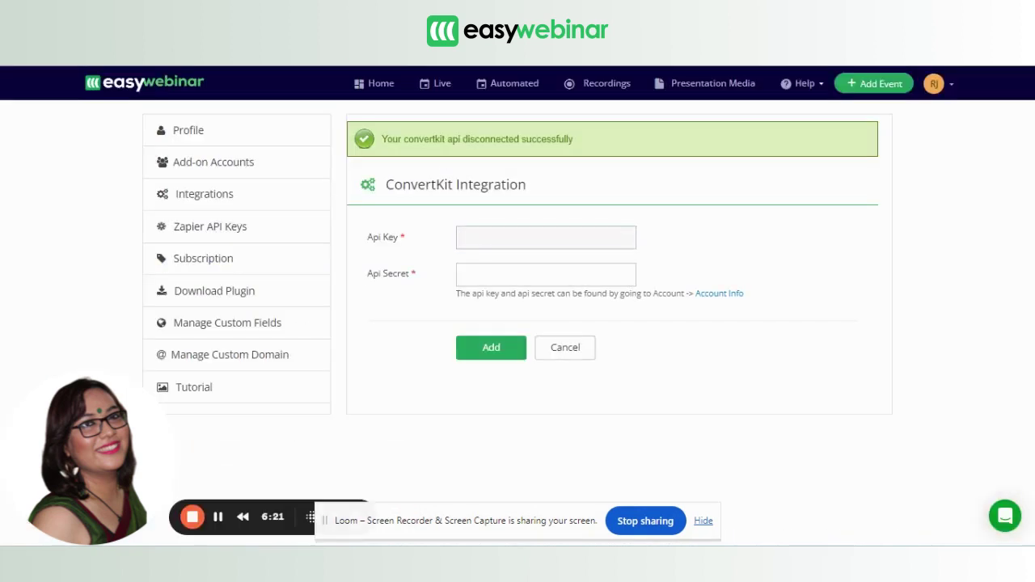
{"action": "key", "text": "ctrl+v"}
{"action": "key", "text": "ctrl+Tab"}
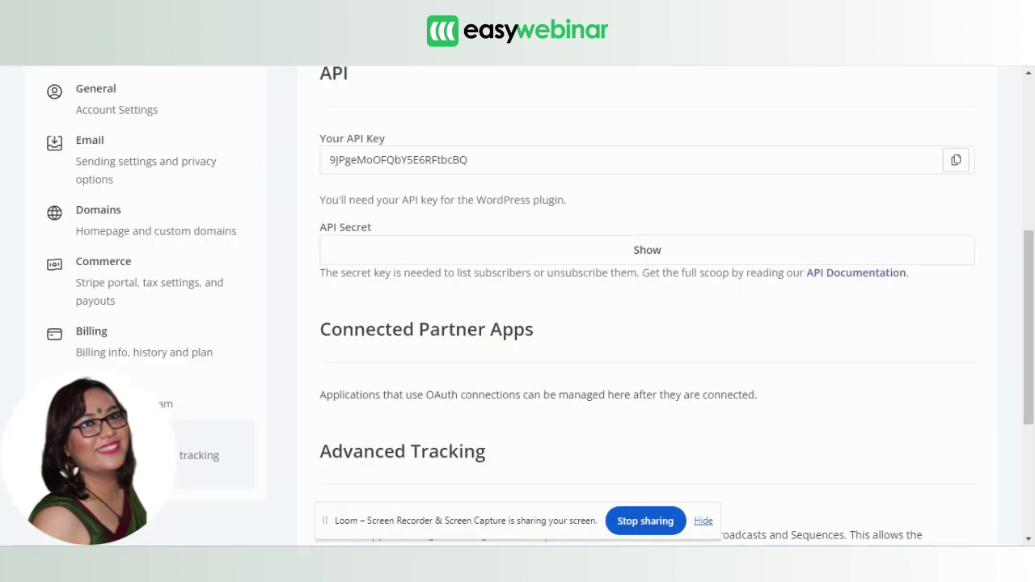
Reveal and copy the API secret, paste it into EasyWebinar, and connect the integration.
{"action": "left_click", "coordinate": [657, 249]}
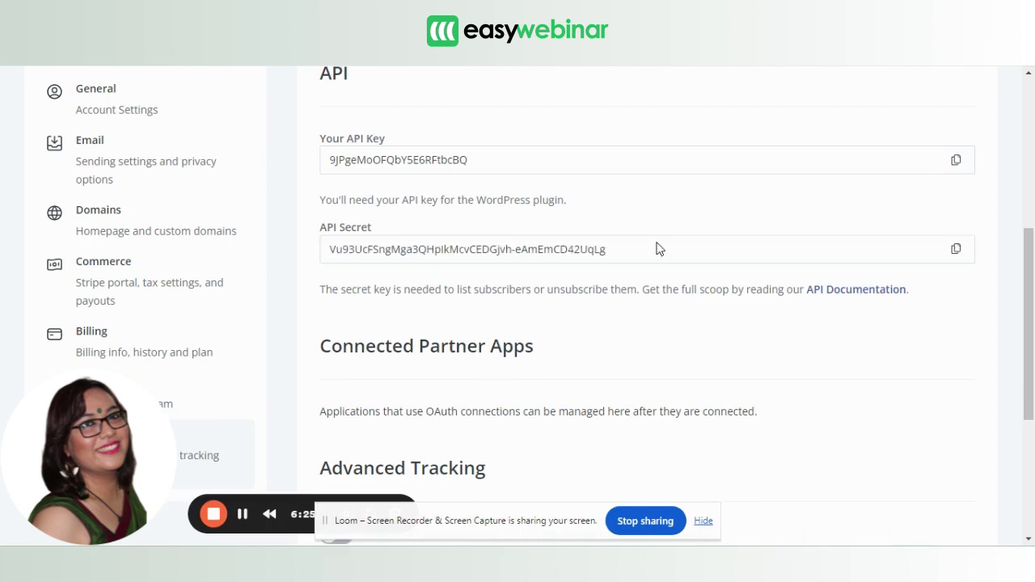
{"action": "left_click", "coordinate": [957, 249]}
{"action": "key", "text": "ctrl+Tab"}
{"action": "left_click", "coordinate": [555, 267]}
{"action": "key", "text": "ctrl+v"}
{"action": "left_click", "coordinate": [506, 347]}
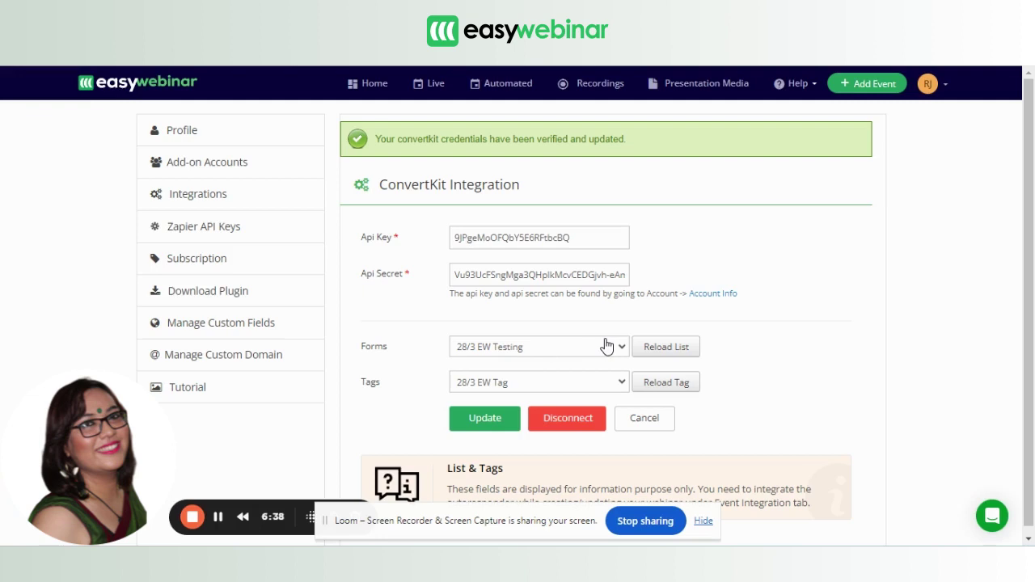
Reload the ConvertKit forms and tags lists, check both dropdowns, and save the integration settings.
{"action": "left_click", "coordinate": [677, 348]}
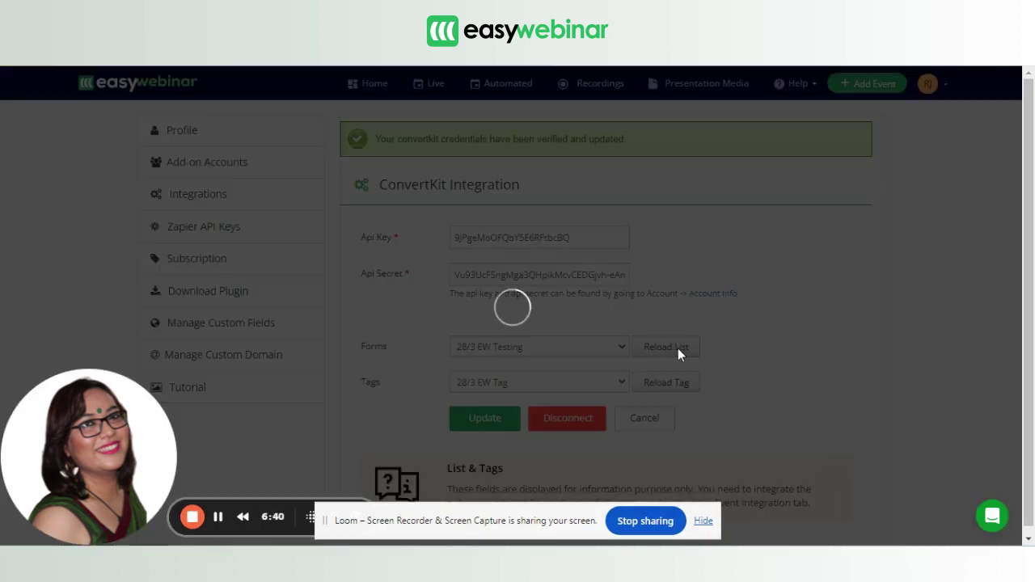
{"action": "left_click", "coordinate": [619, 346]}
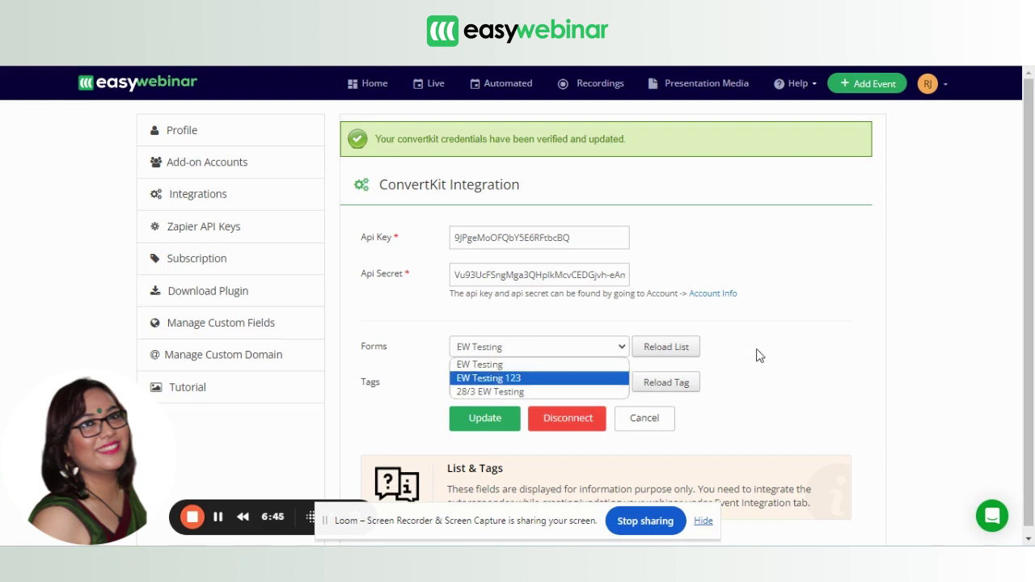
{"action": "left_click", "coordinate": [672, 381]}
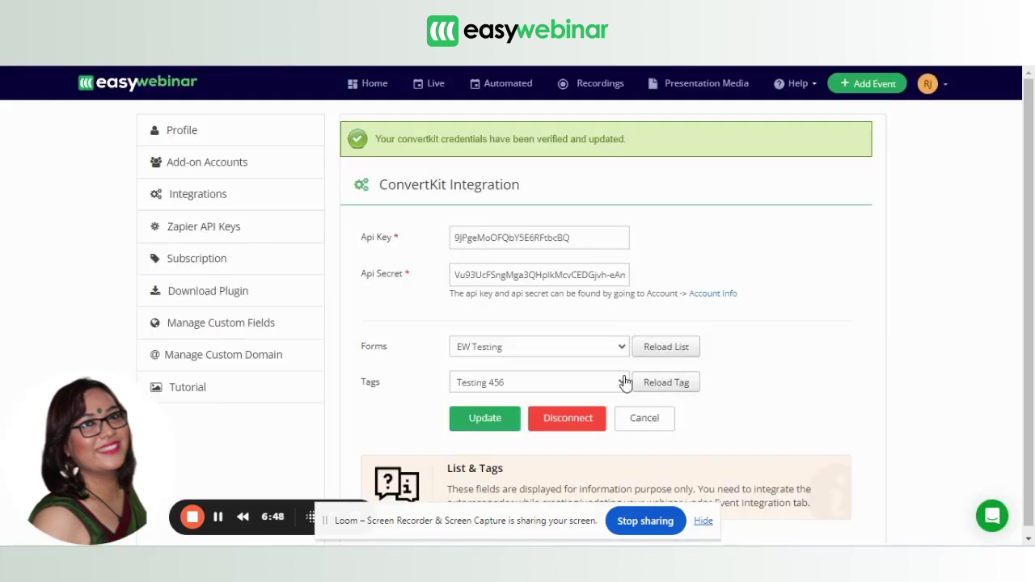
{"action": "left_click", "coordinate": [614, 382]}
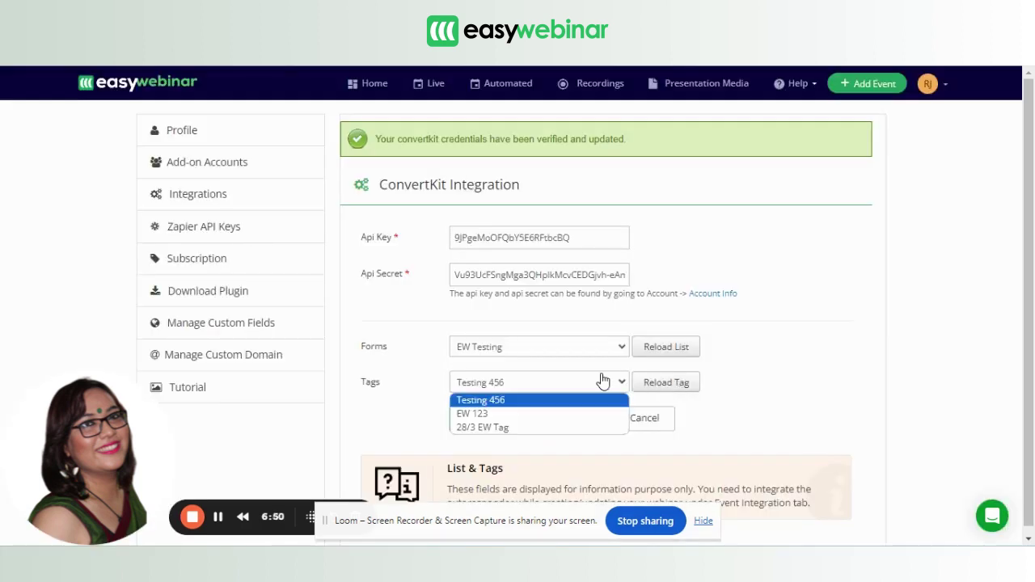
{"action": "left_click", "coordinate": [750, 406]}
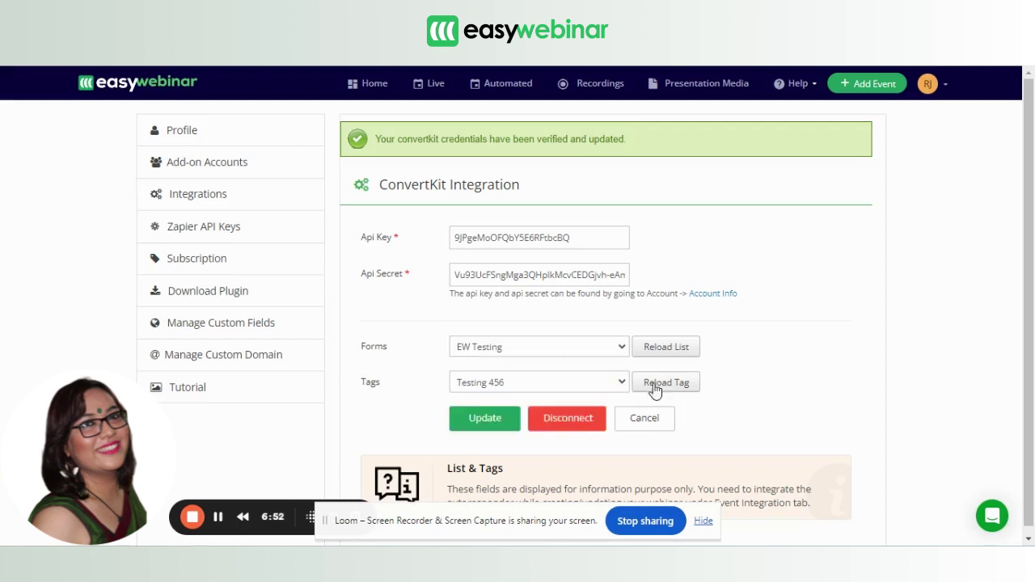
{"action": "left_click", "coordinate": [484, 418]}
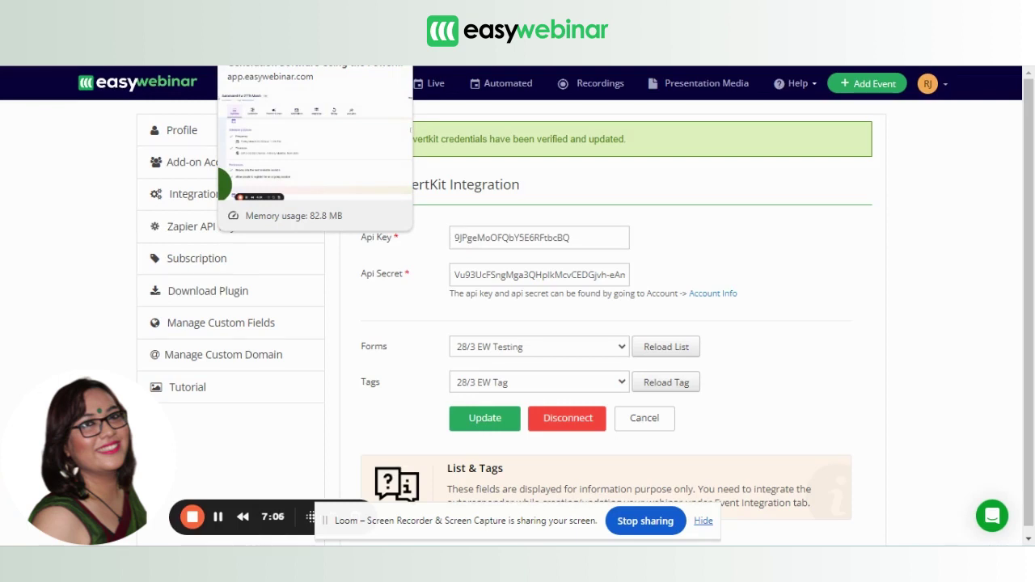
{"action": "left_click", "coordinate": [316, 32]}
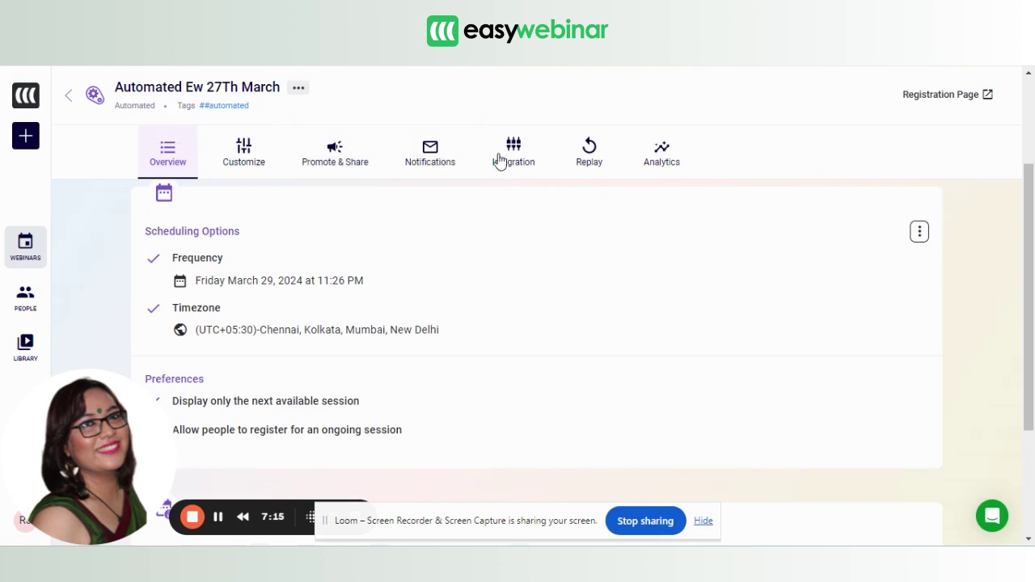
Open the webinar's ConvertKit integration and delete the existing EW 123 tag action.
{"action": "left_click", "coordinate": [521, 164]}
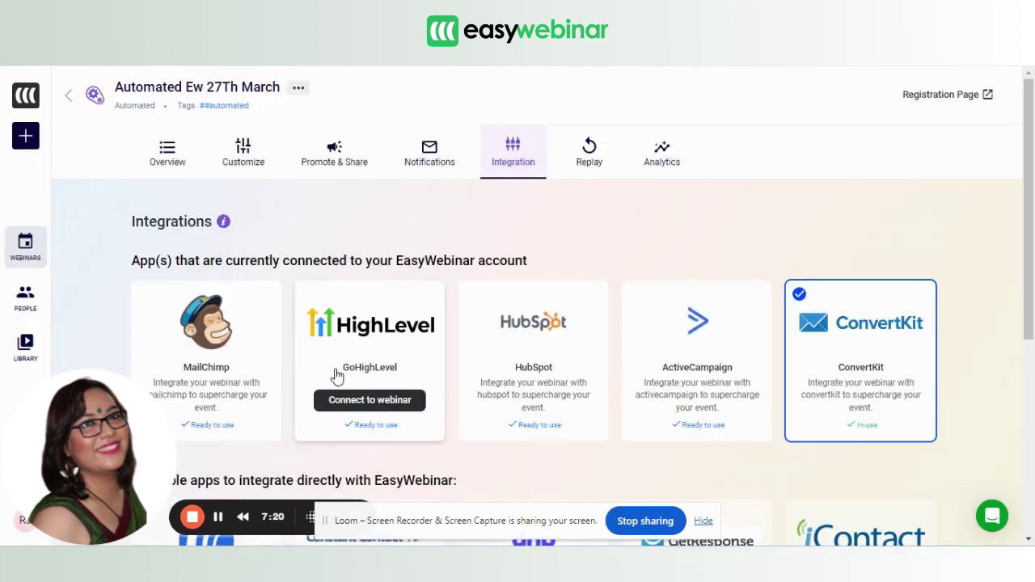
{"action": "left_click", "coordinate": [869, 429]}
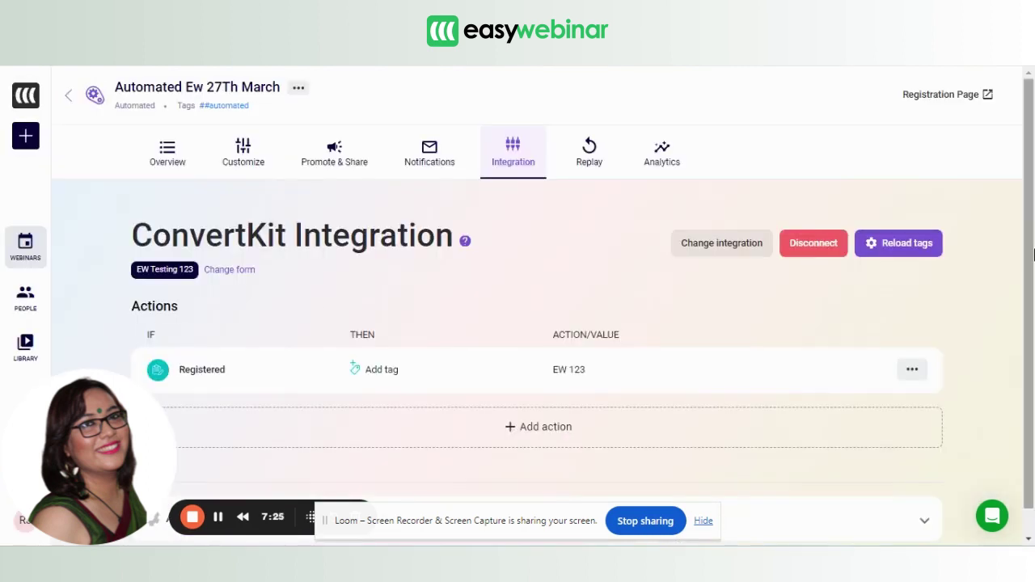
{"action": "scroll", "coordinate": [1033, 253], "scroll_direction": "down", "scroll_amount": 1}
{"action": "left_click", "coordinate": [912, 342]}
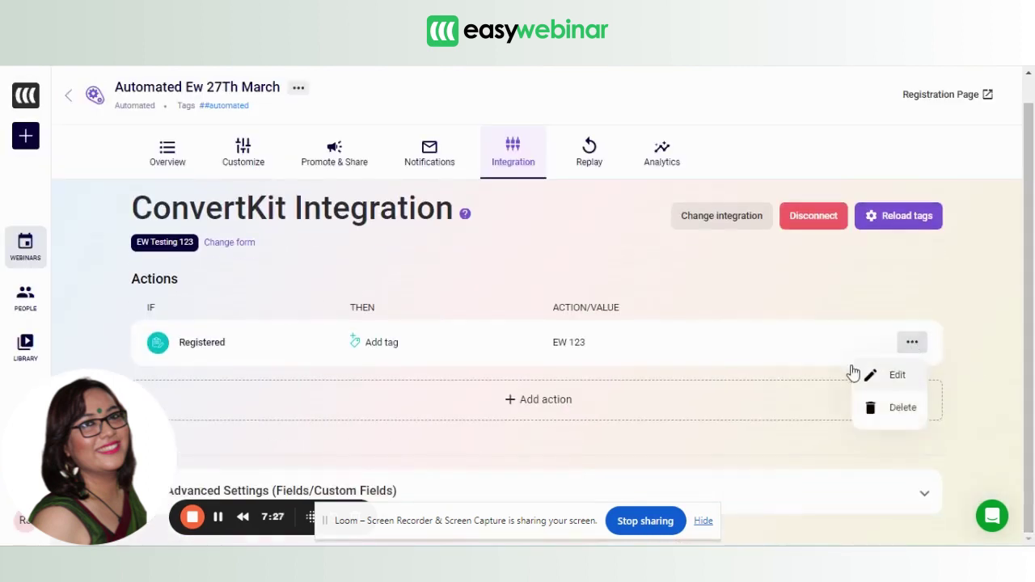
{"action": "left_click", "coordinate": [880, 412]}
{"action": "left_click", "coordinate": [645, 372]}
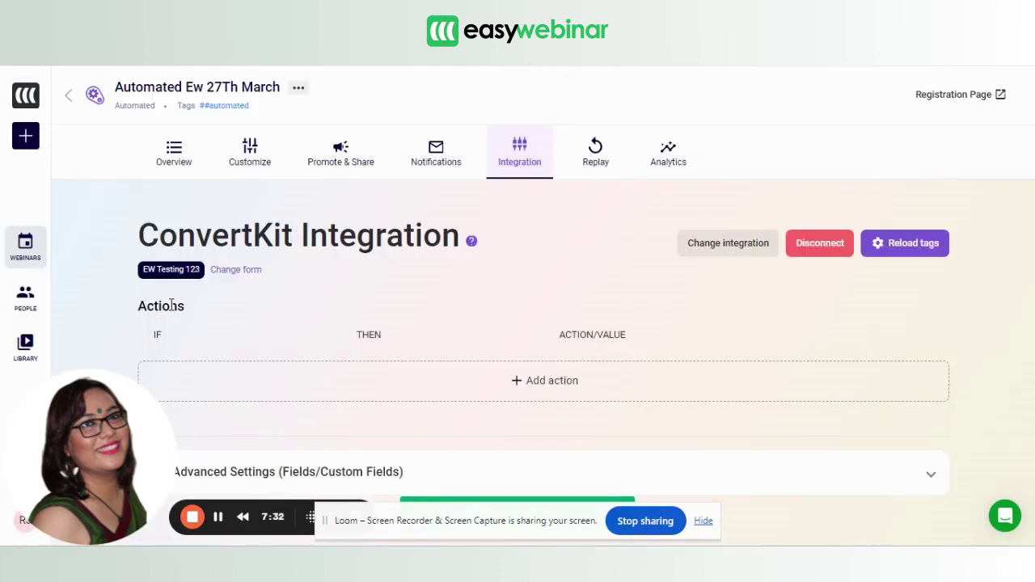
Add and save an action: when someone registers, add the 28/3 EW Tag.
{"action": "left_click", "coordinate": [499, 392]}
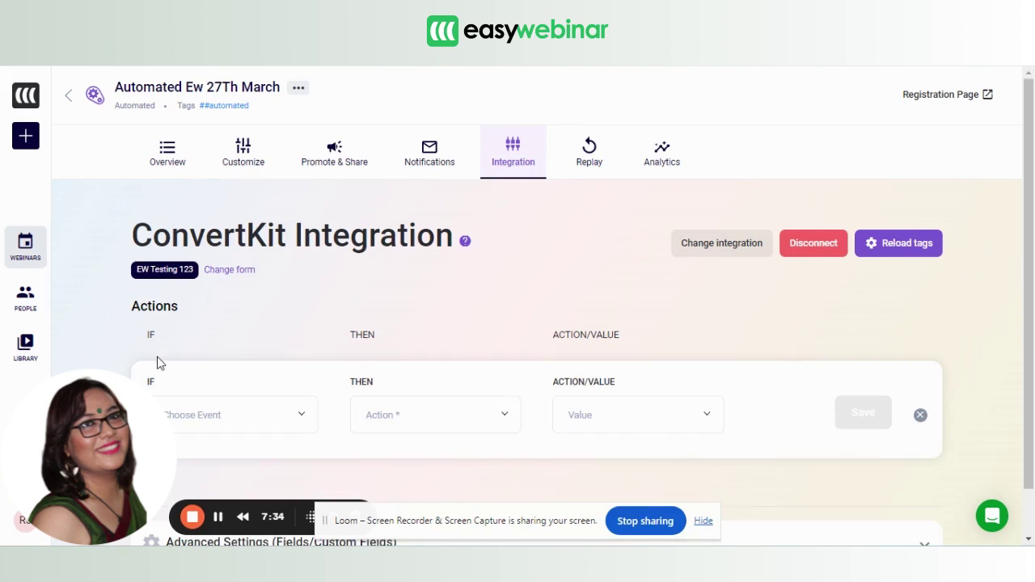
{"action": "left_click", "coordinate": [205, 414]}
{"action": "left_click", "coordinate": [203, 292]}
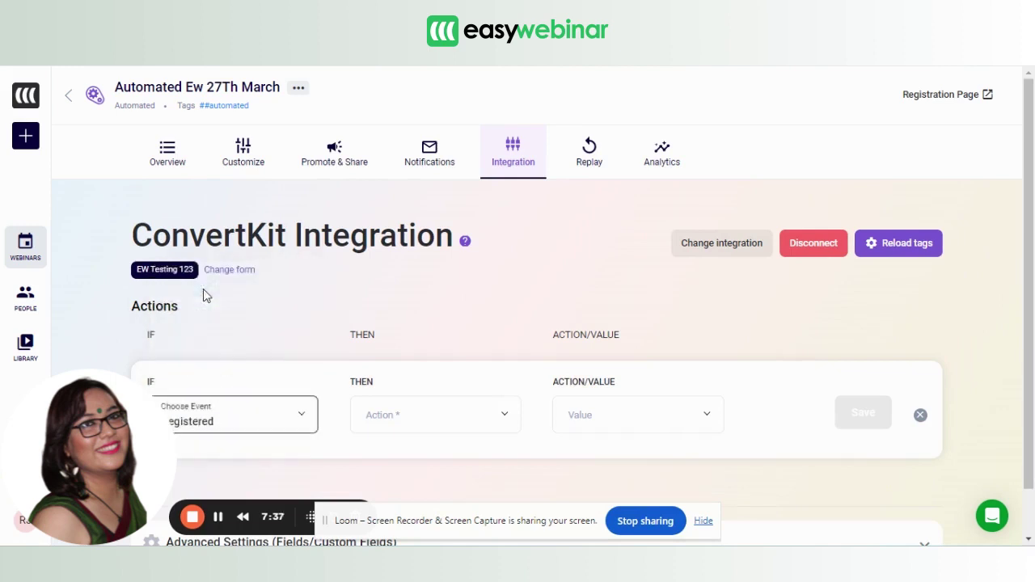
{"action": "left_click", "coordinate": [387, 422]}
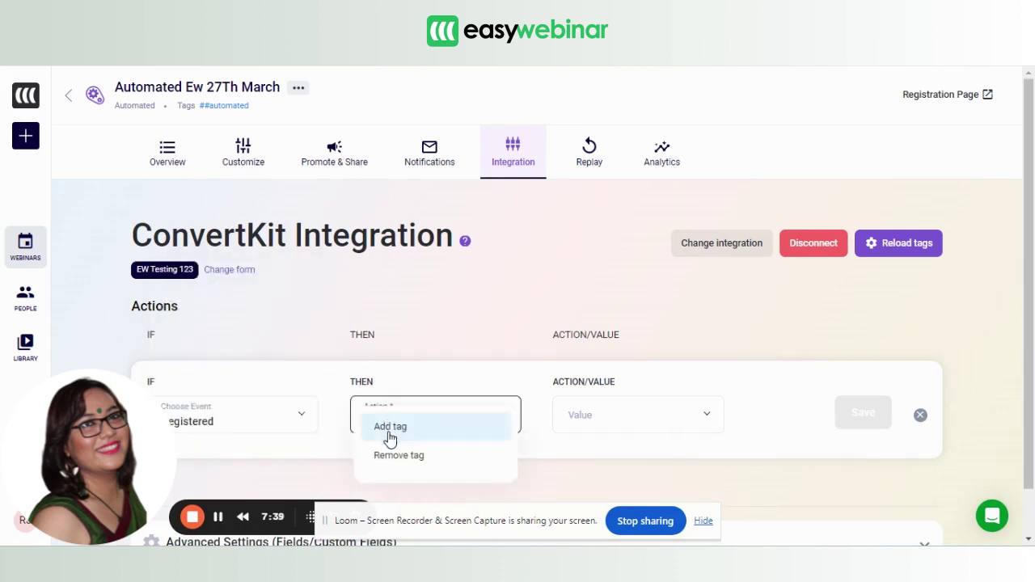
{"action": "left_click", "coordinate": [391, 438]}
{"action": "left_click", "coordinate": [630, 429]}
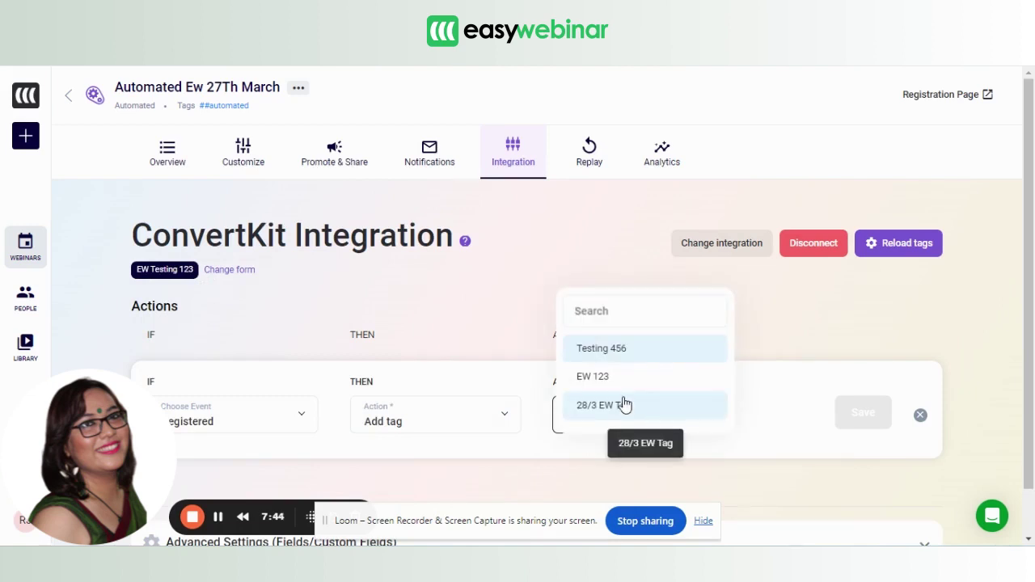
{"action": "left_click", "coordinate": [624, 404]}
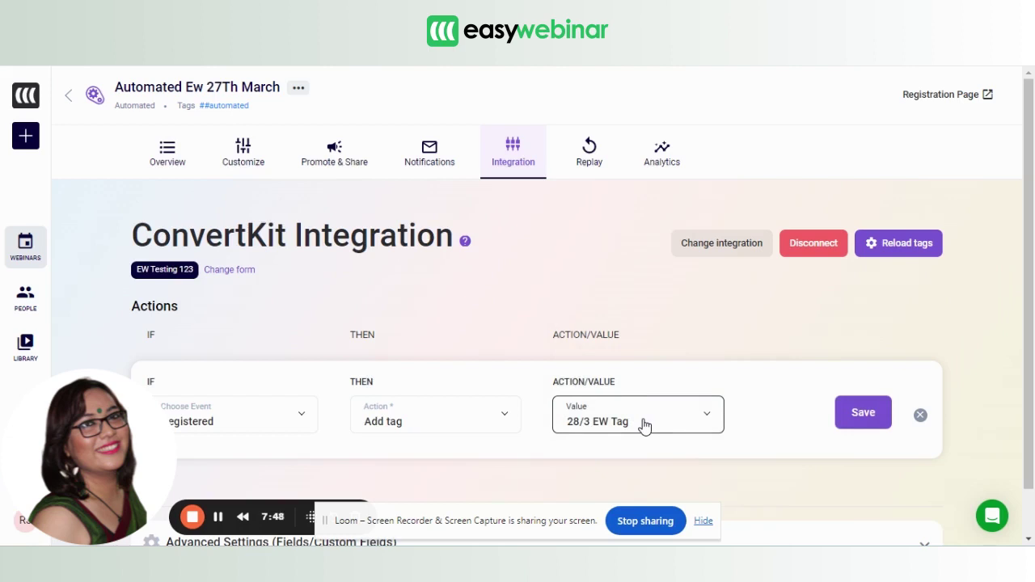
{"action": "left_click", "coordinate": [645, 426]}
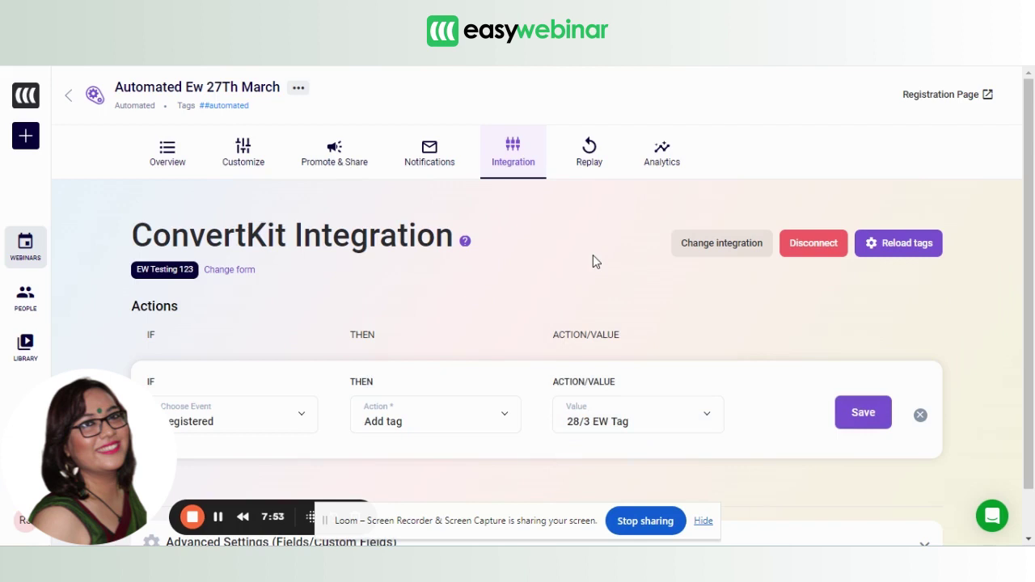
{"action": "left_click", "coordinate": [929, 247]}
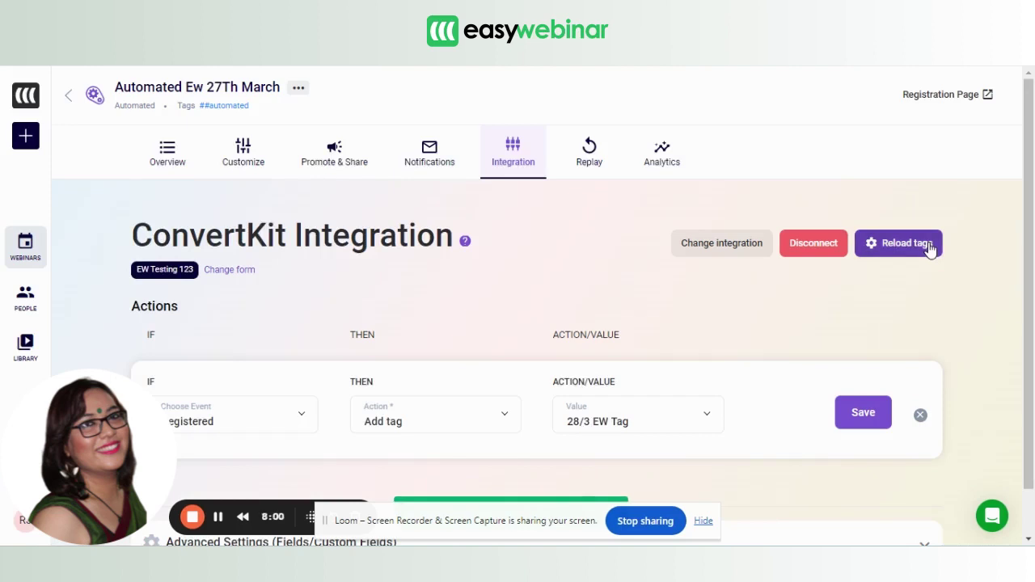
{"action": "left_click", "coordinate": [653, 424]}
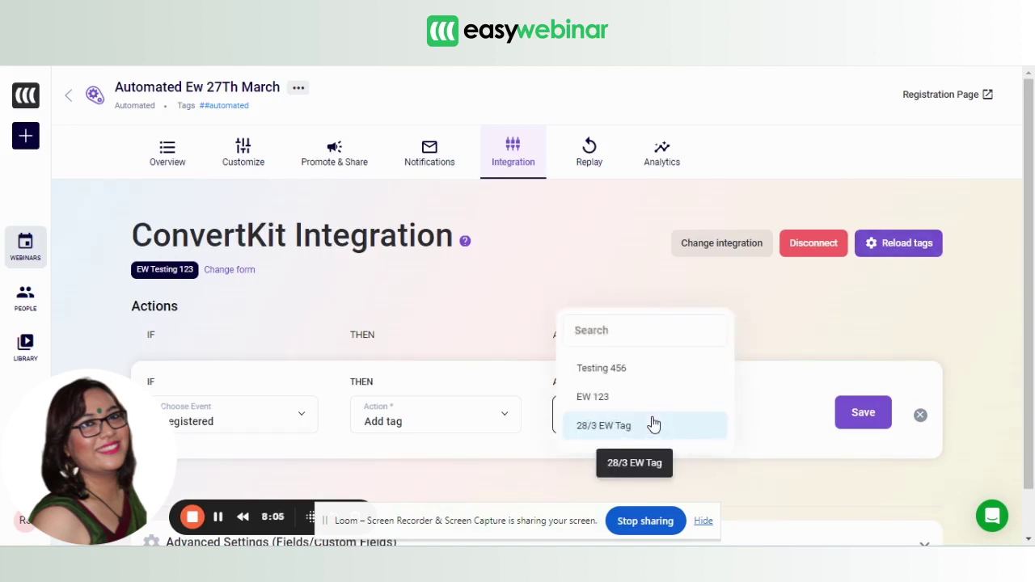
{"action": "left_click", "coordinate": [640, 427]}
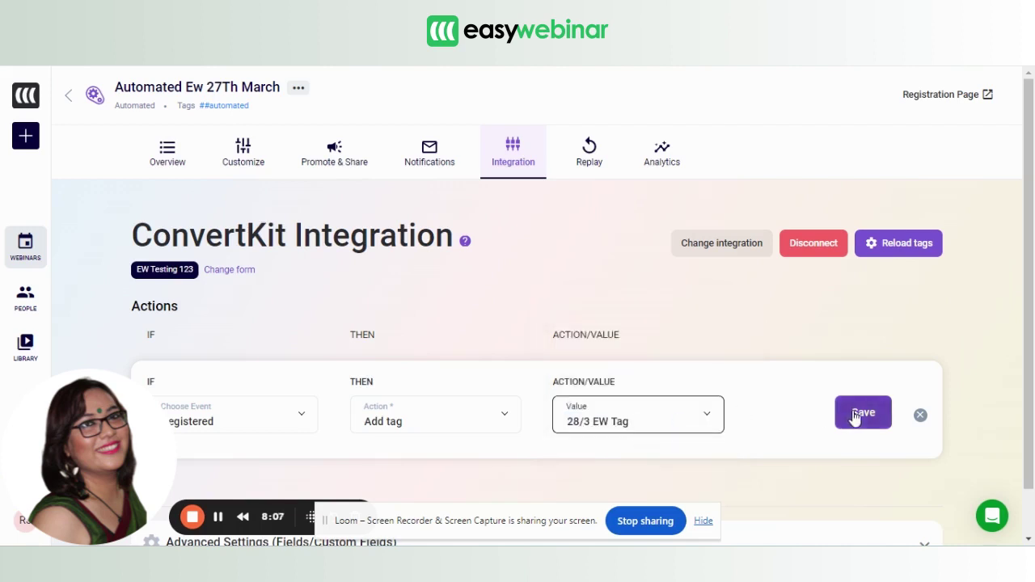
{"action": "left_click", "coordinate": [854, 414]}
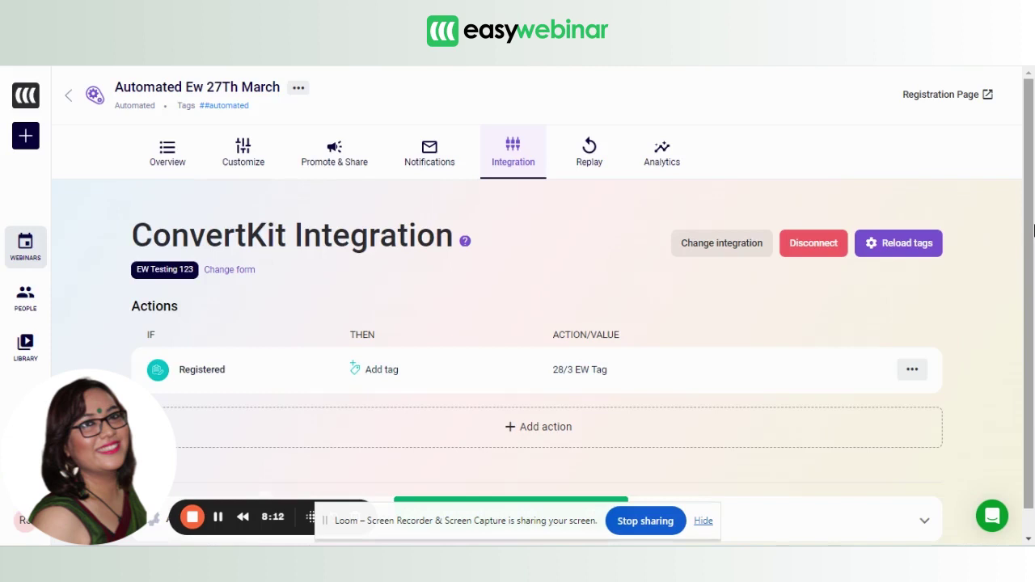
Expand the advanced field mapping settings and review the custom and default field mappings.
{"action": "scroll", "coordinate": [1027, 242], "scroll_direction": "down", "scroll_amount": 1}
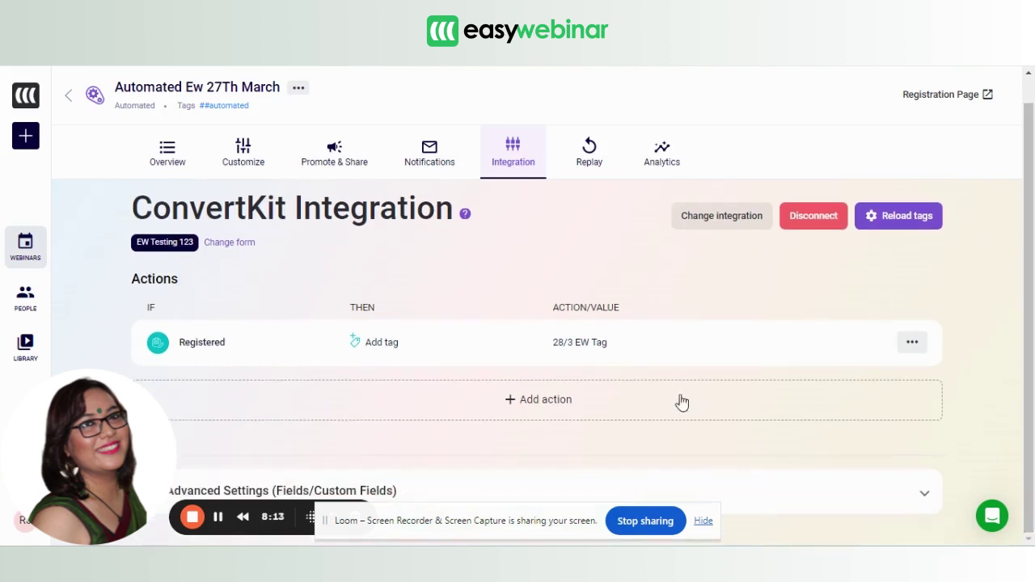
{"action": "left_click", "coordinate": [371, 490]}
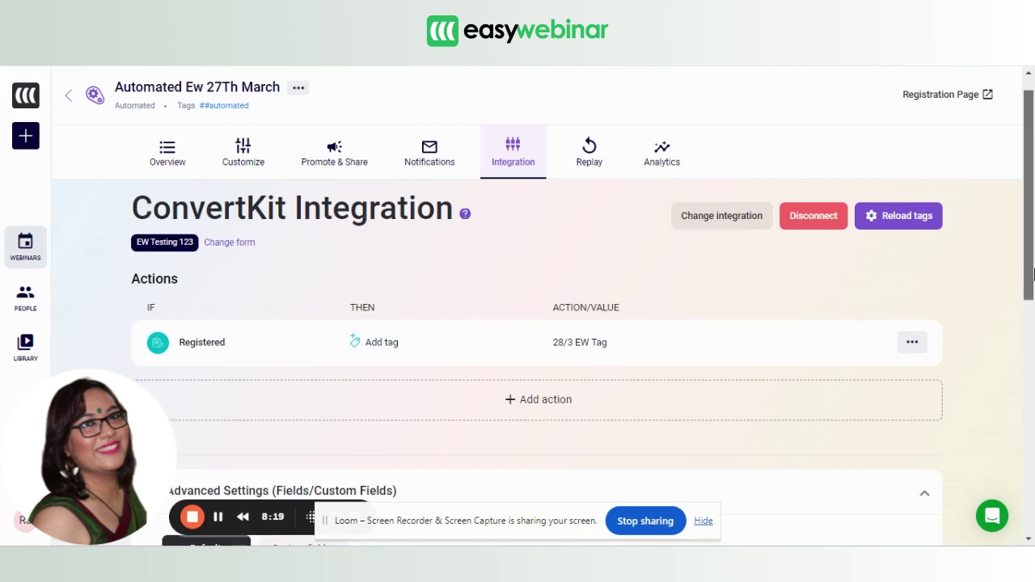
{"action": "scroll", "coordinate": [1034, 275], "scroll_direction": "down", "scroll_amount": 2}
{"action": "scroll", "coordinate": [1033, 329], "scroll_direction": "down", "scroll_amount": 2}
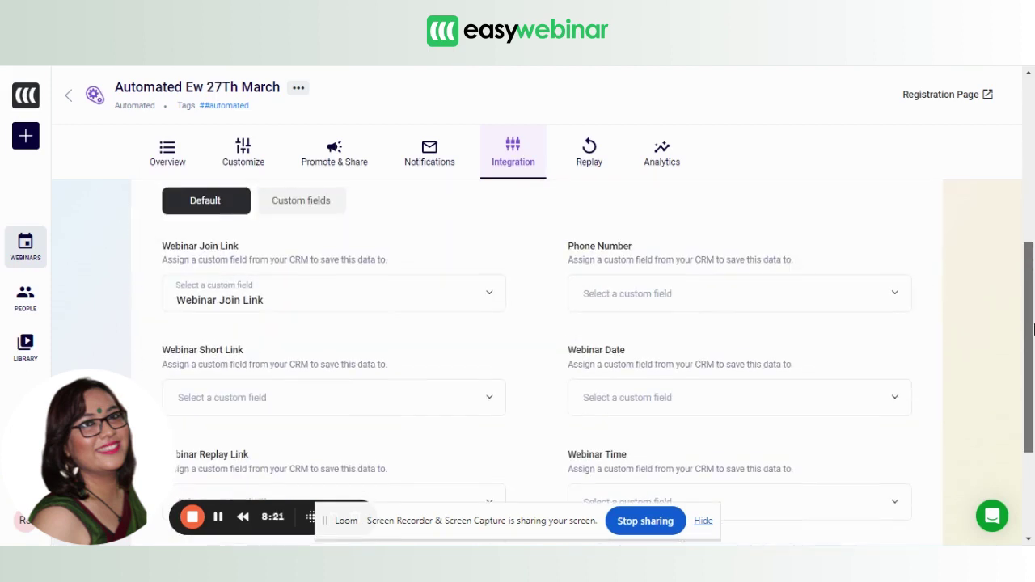
{"action": "left_click", "coordinate": [301, 219]}
{"action": "left_click", "coordinate": [209, 214]}
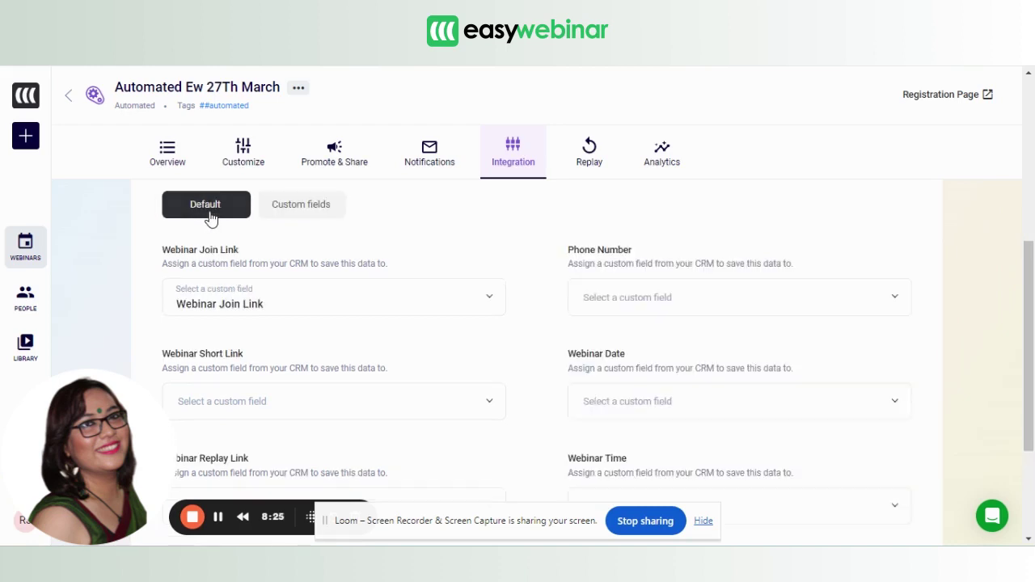
Map Webinar Join Link to the CRM's Webinar Join Link custom field and save.
{"action": "left_click", "coordinate": [319, 308]}
{"action": "left_click", "coordinate": [313, 283]}
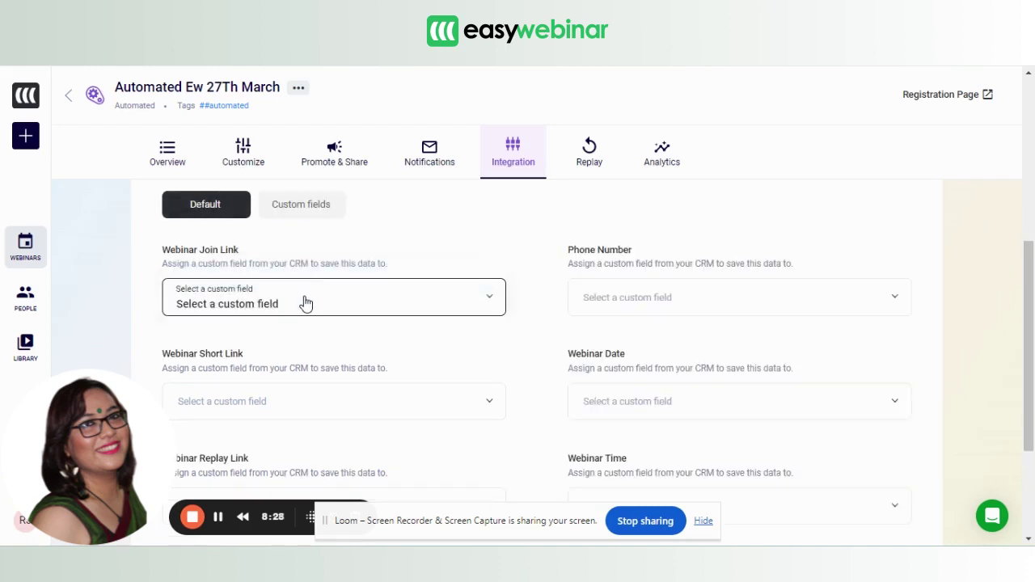
{"action": "left_click", "coordinate": [306, 304]}
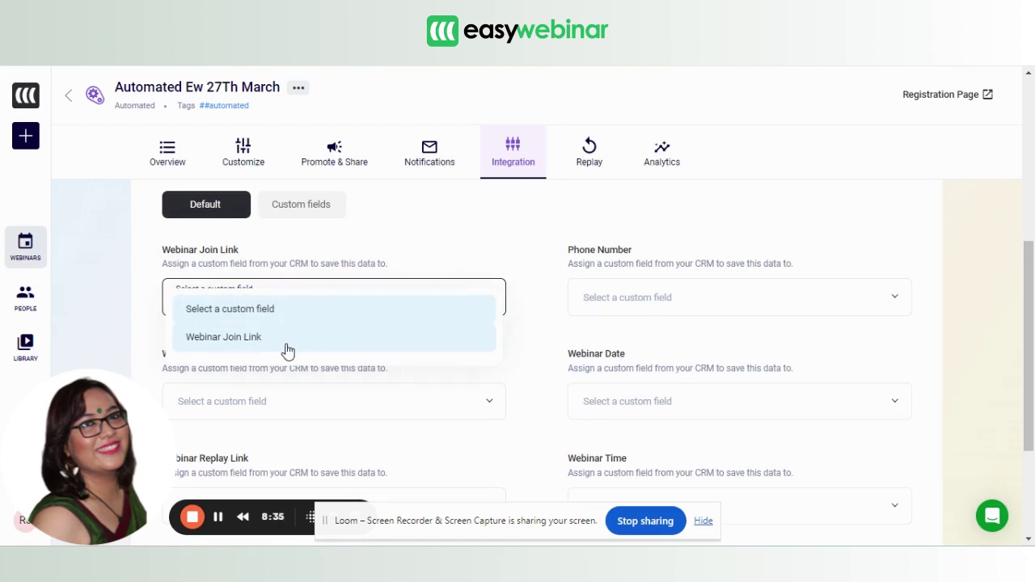
{"action": "left_click", "coordinate": [287, 350]}
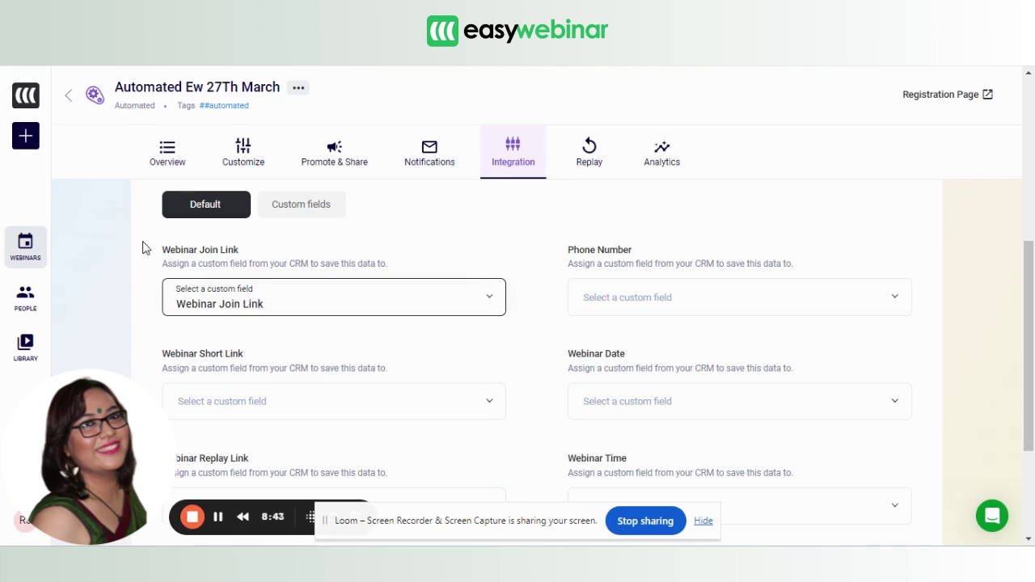
{"action": "left_click_drag", "start_coordinate": [161, 250], "coordinate": [260, 263]}
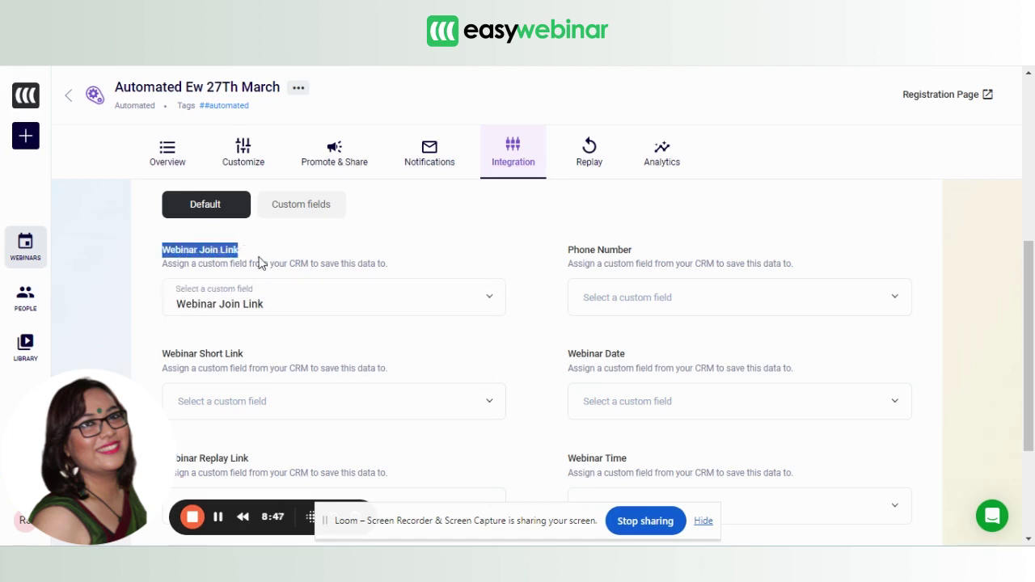
{"action": "left_click_drag", "start_coordinate": [1027, 349], "coordinate": [1027, 430]}
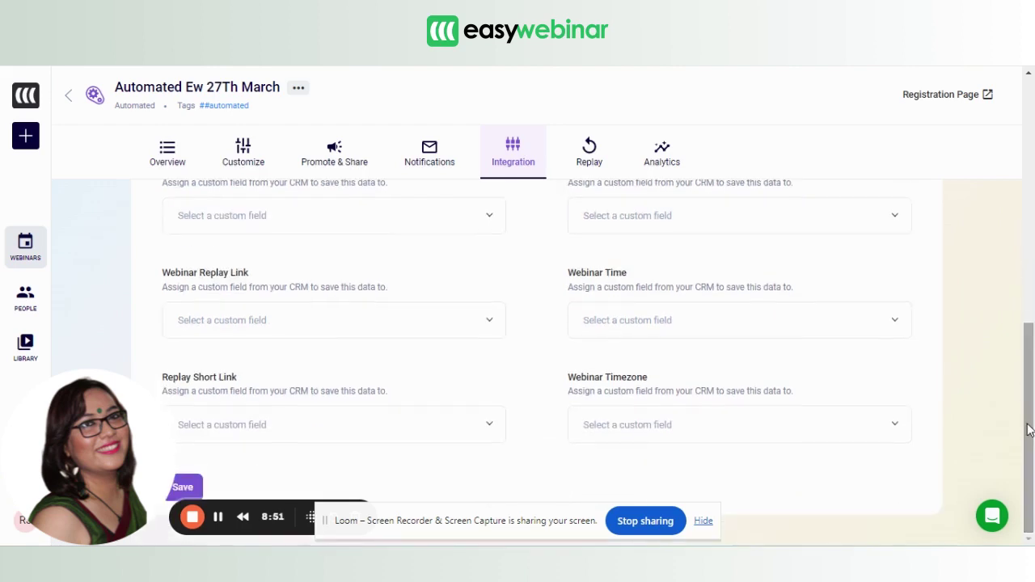
{"action": "left_click", "coordinate": [173, 488]}
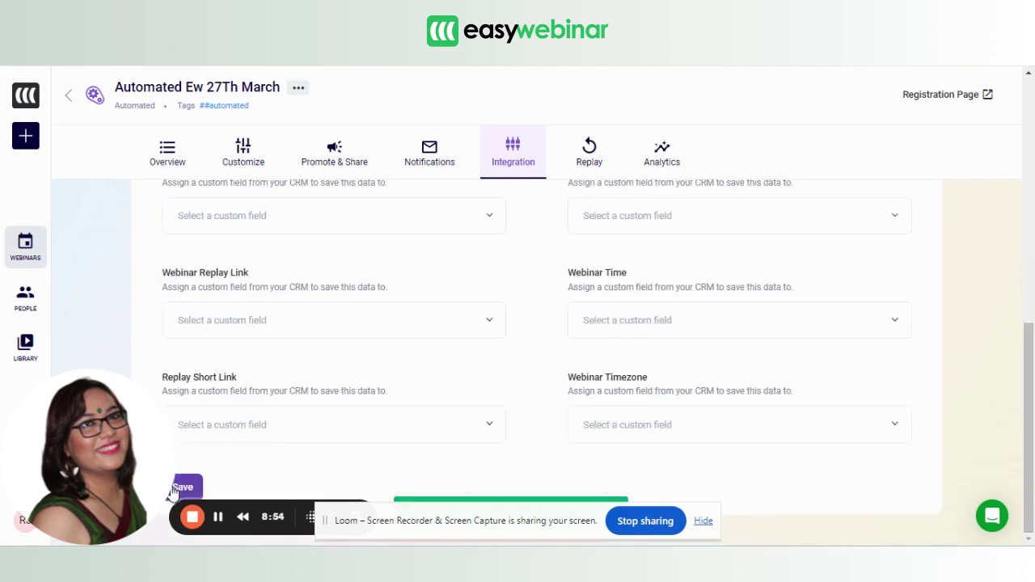
{"action": "left_click_drag", "start_coordinate": [1028, 380], "coordinate": [1033, 117]}
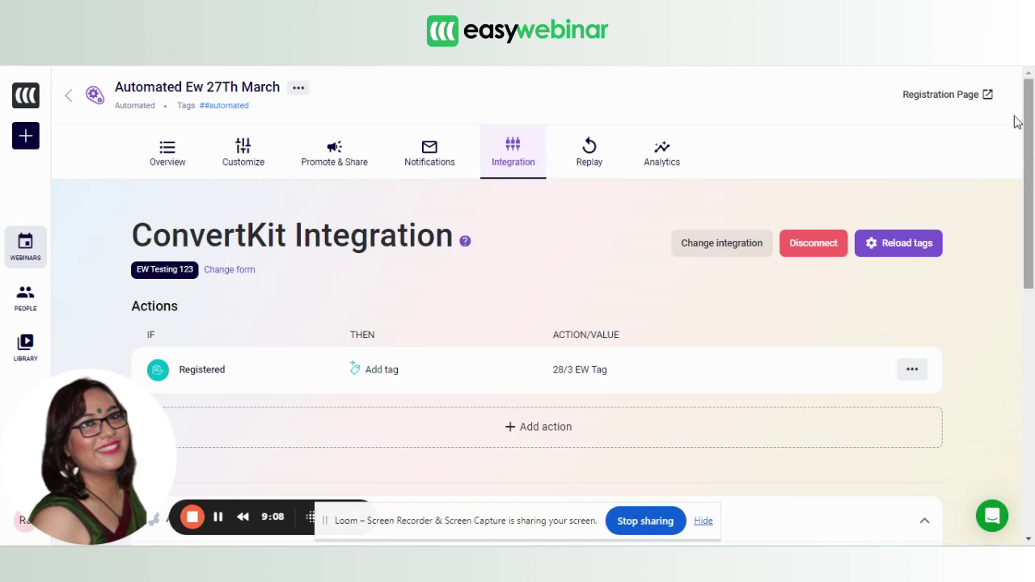
Register a test attendee with a full name and email on the webinar's registration page.
{"action": "left_click", "coordinate": [954, 94]}
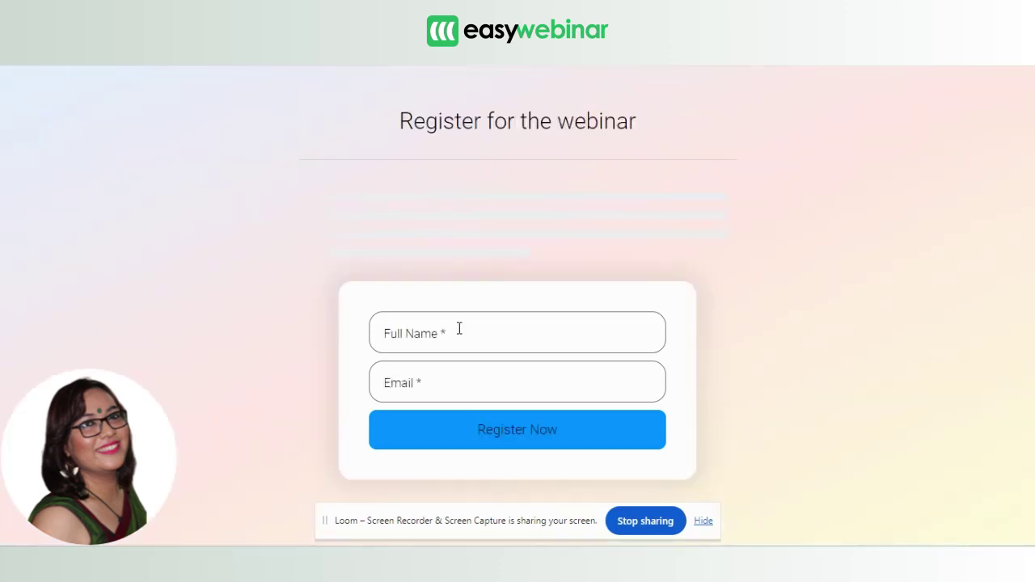
{"action": "left_click", "coordinate": [420, 376]}
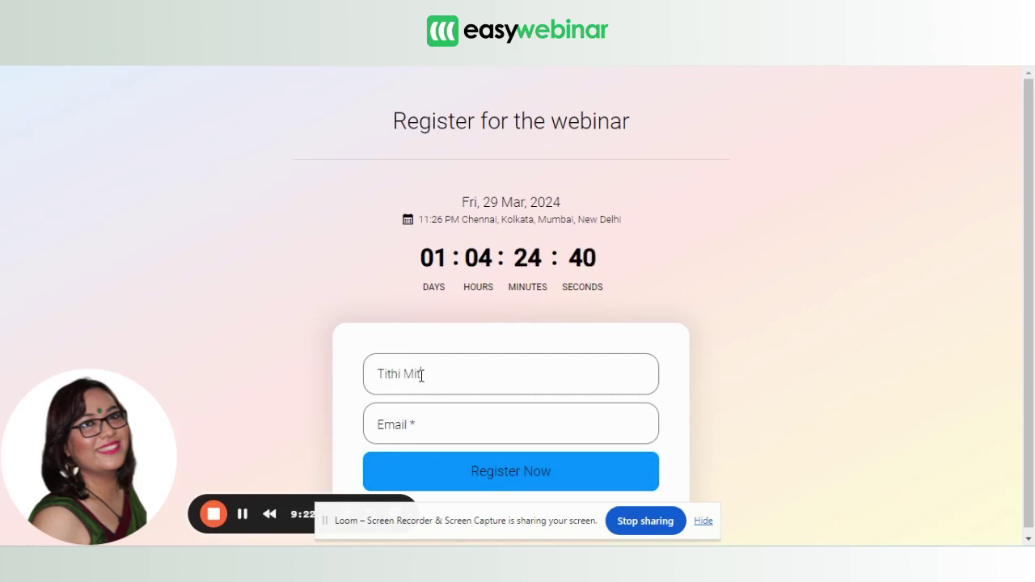
{"action": "key", "text": "Tab"}
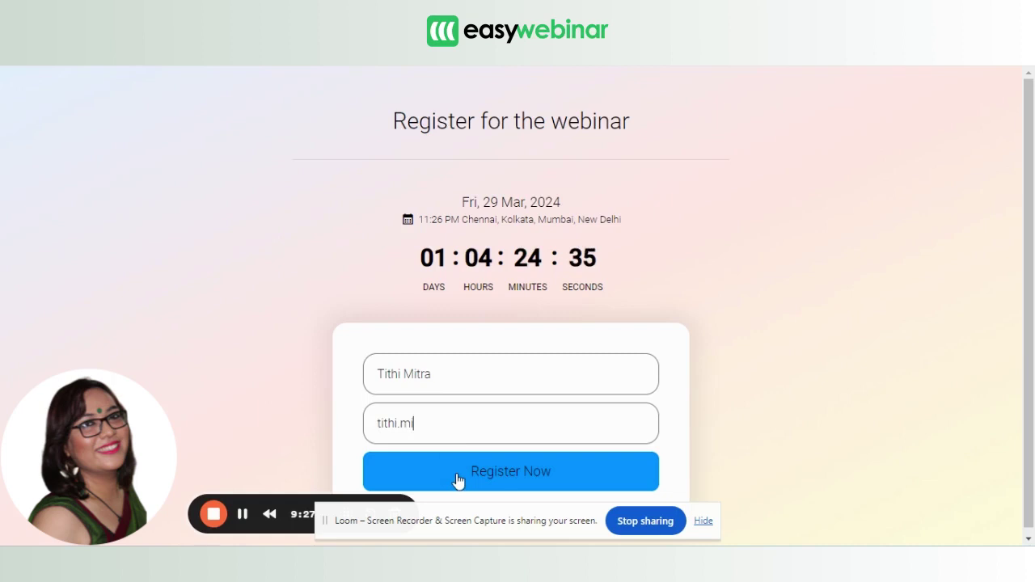
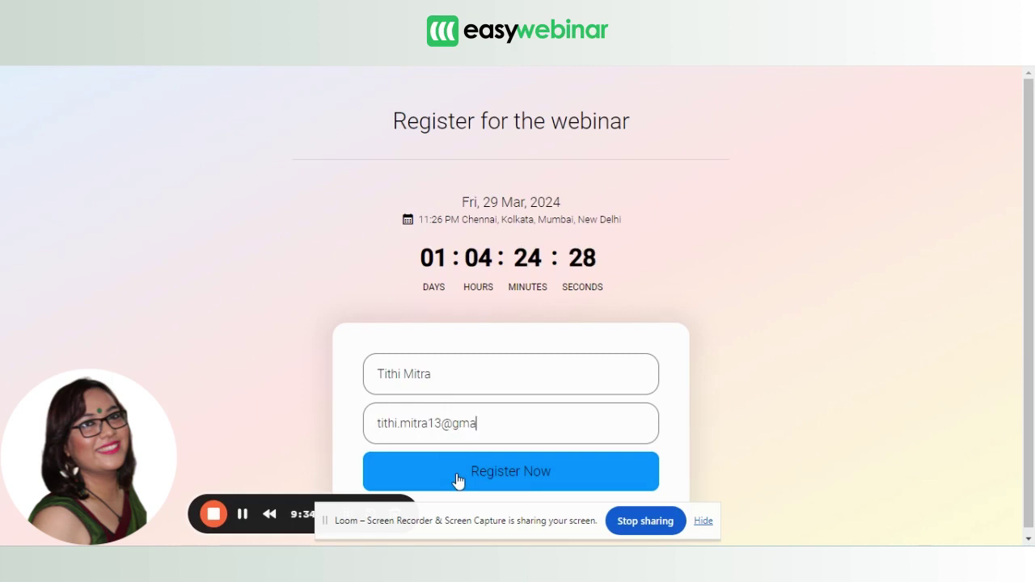
{"action": "left_click", "coordinate": [519, 474]}
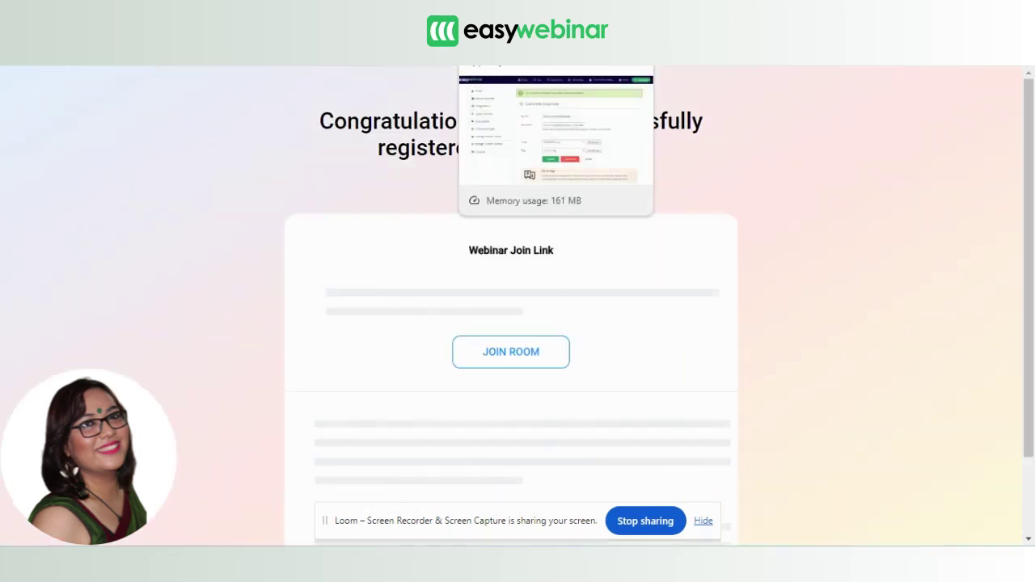
{"action": "left_click", "coordinate": [556, 48]}
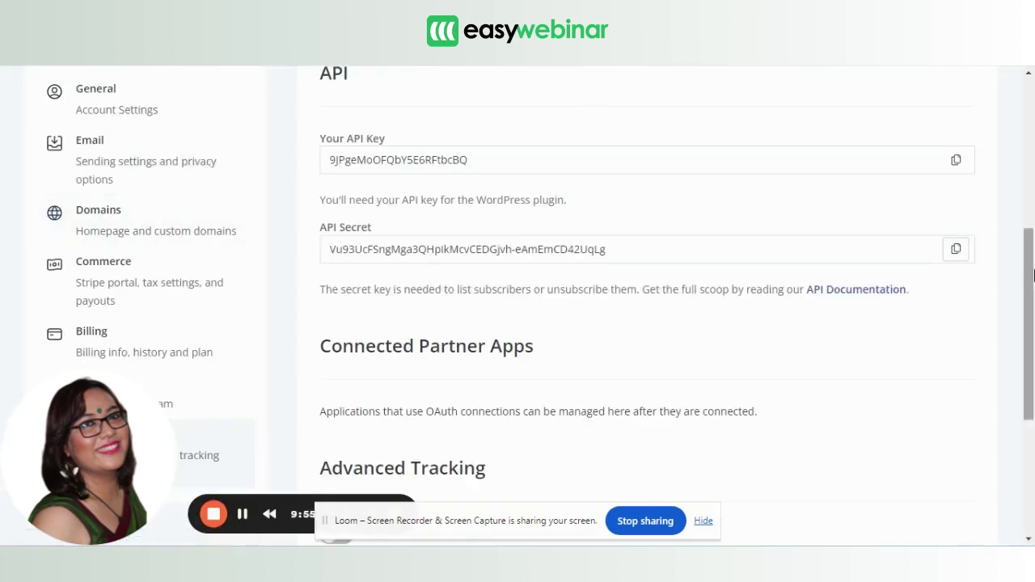
{"action": "scroll", "coordinate": [1032, 275], "scroll_direction": "up", "scroll_amount": 5}
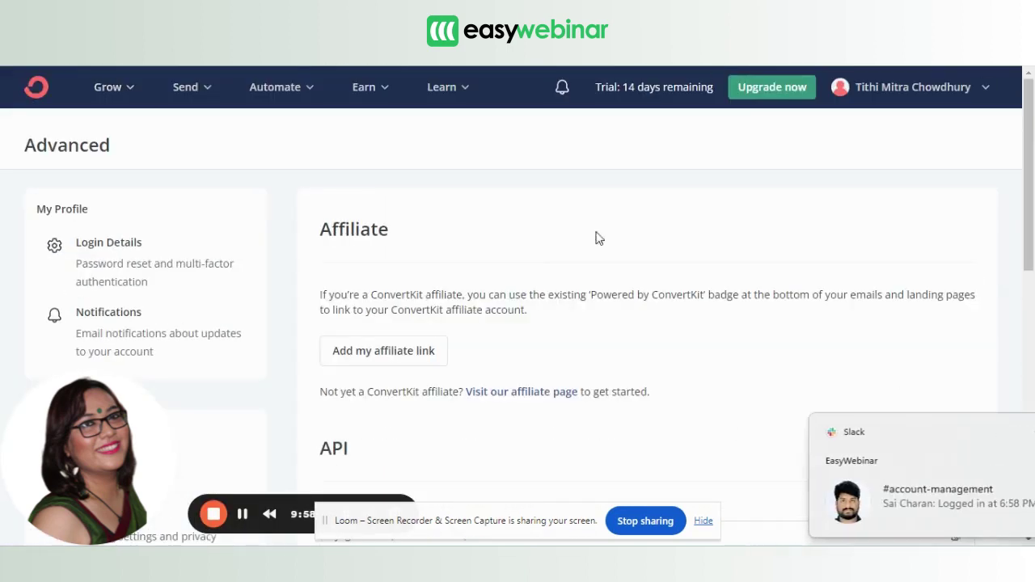
Go to Grow > Subscribers, filter by All Subscribers, and open the newest test subscriber.
{"action": "left_click", "coordinate": [136, 93]}
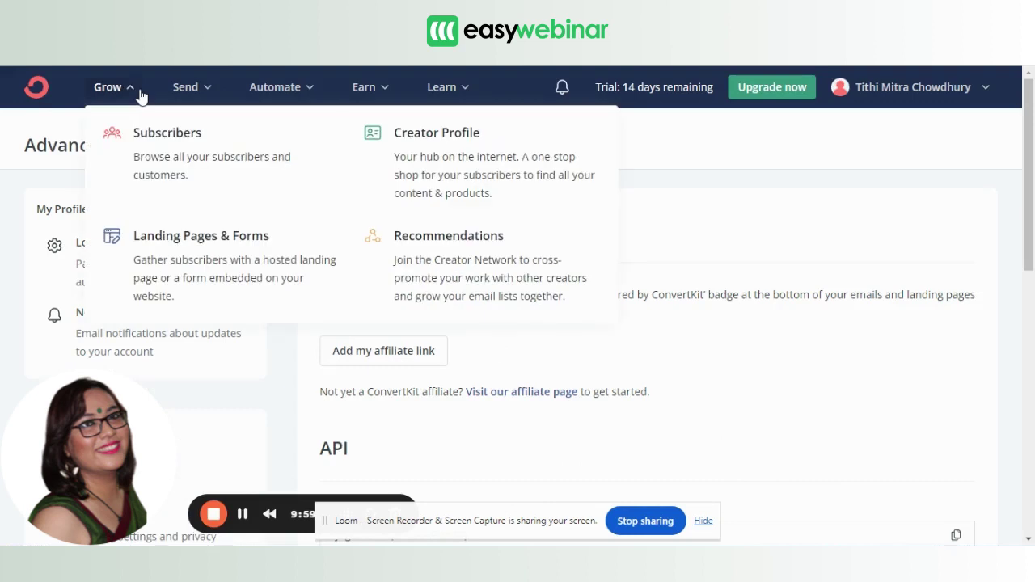
{"action": "left_click", "coordinate": [167, 149]}
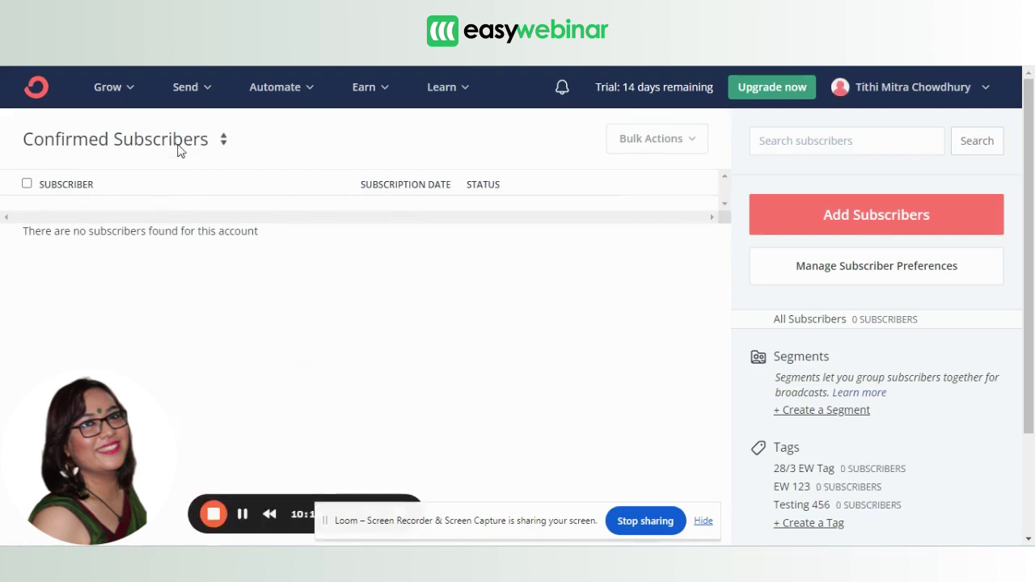
{"action": "left_click", "coordinate": [198, 140]}
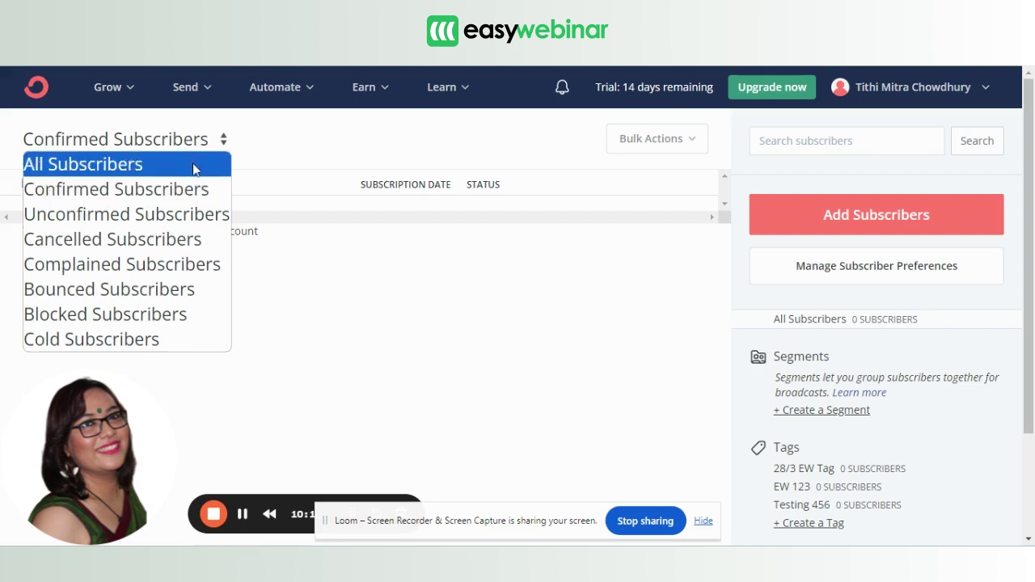
{"action": "left_click", "coordinate": [194, 166]}
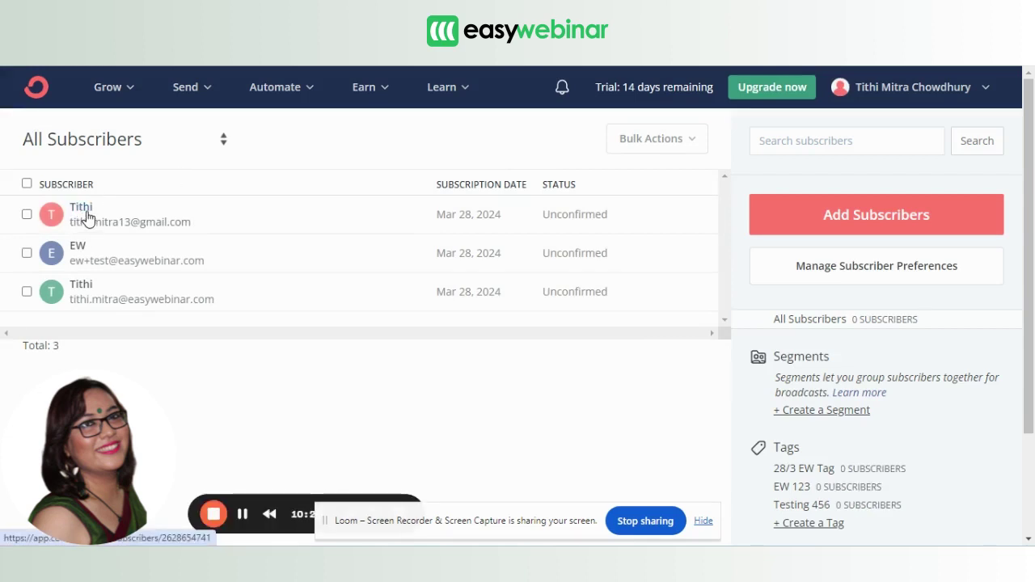
{"action": "left_click", "coordinate": [88, 213]}
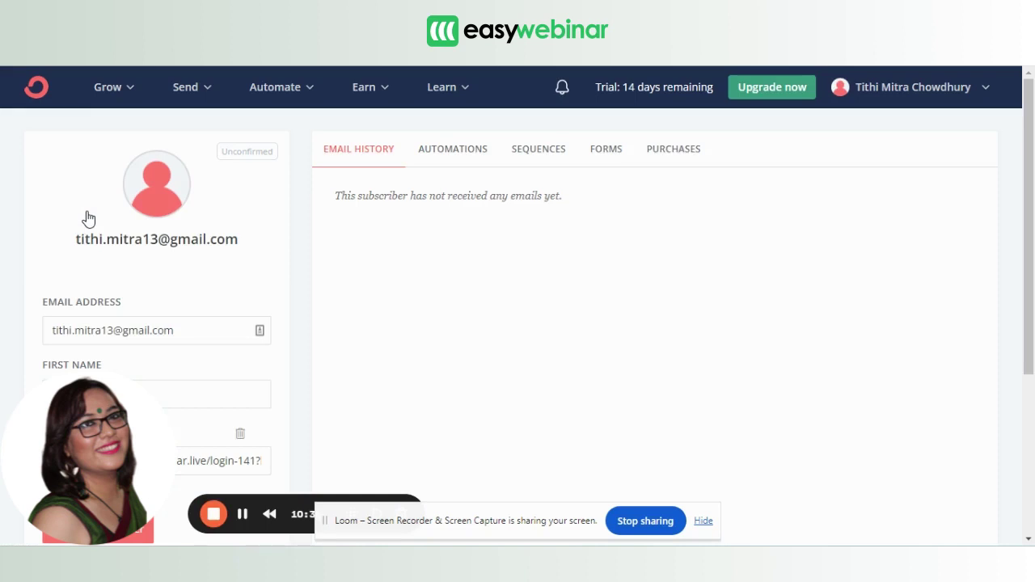
{"action": "left_click_drag", "start_coordinate": [1030, 142], "coordinate": [1034, 302]}
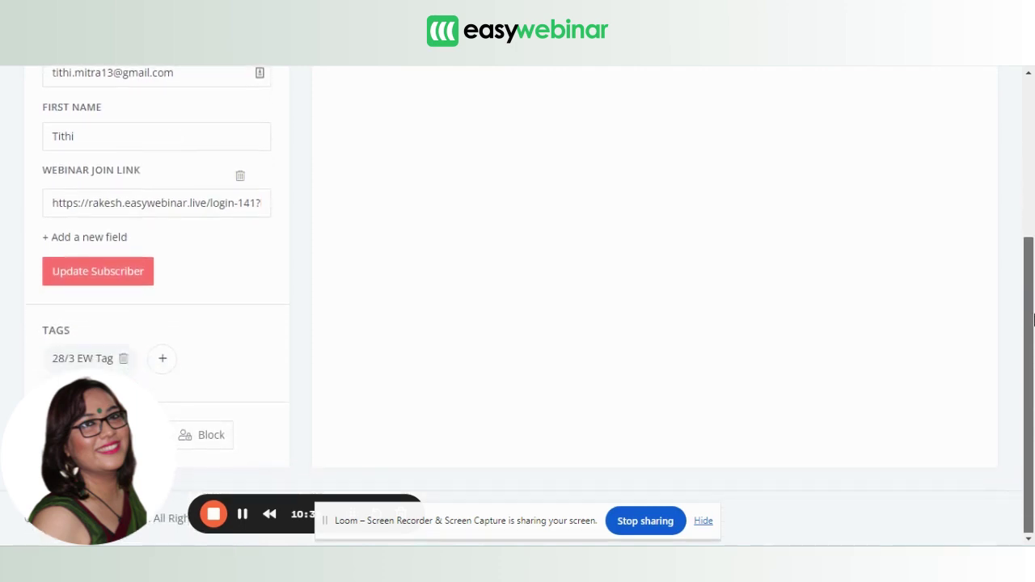
{"action": "left_click_drag", "start_coordinate": [54, 203], "coordinate": [275, 217]}
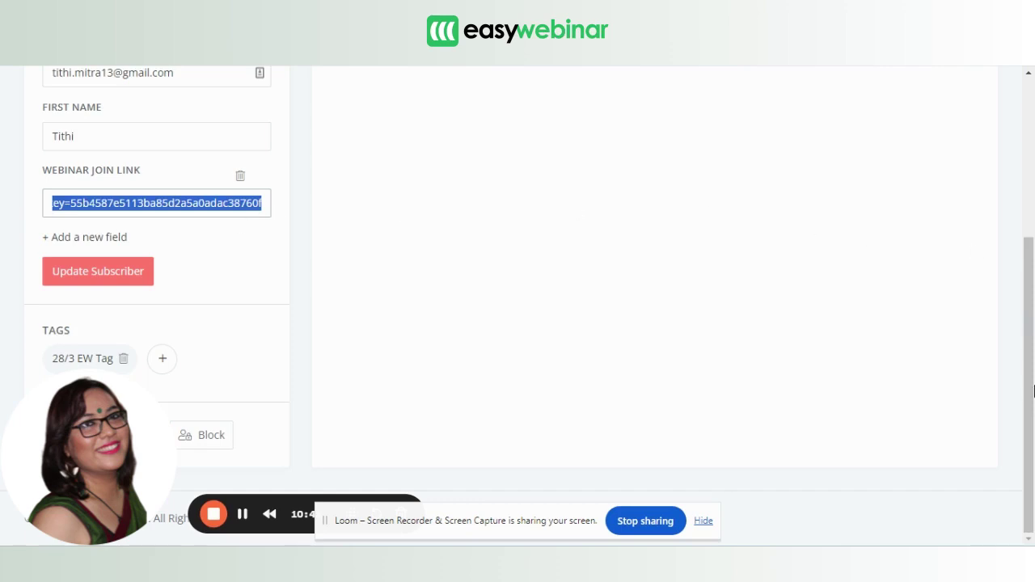
{"action": "left_click", "coordinate": [52, 359]}
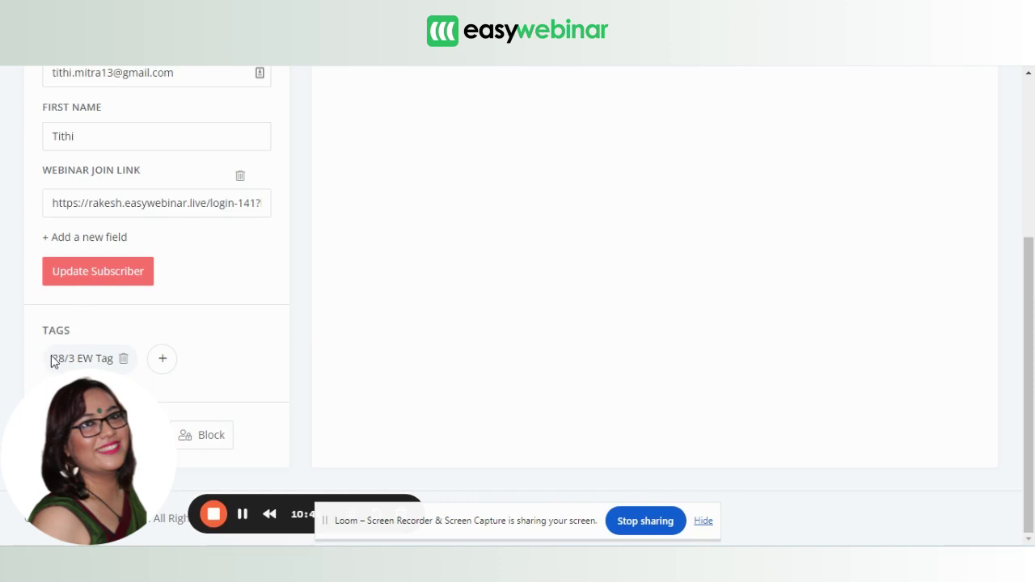
{"action": "double_click", "coordinate": [52, 359]}
{"action": "scroll", "coordinate": [555, 299], "scroll_direction": "up", "scroll_amount": 3}
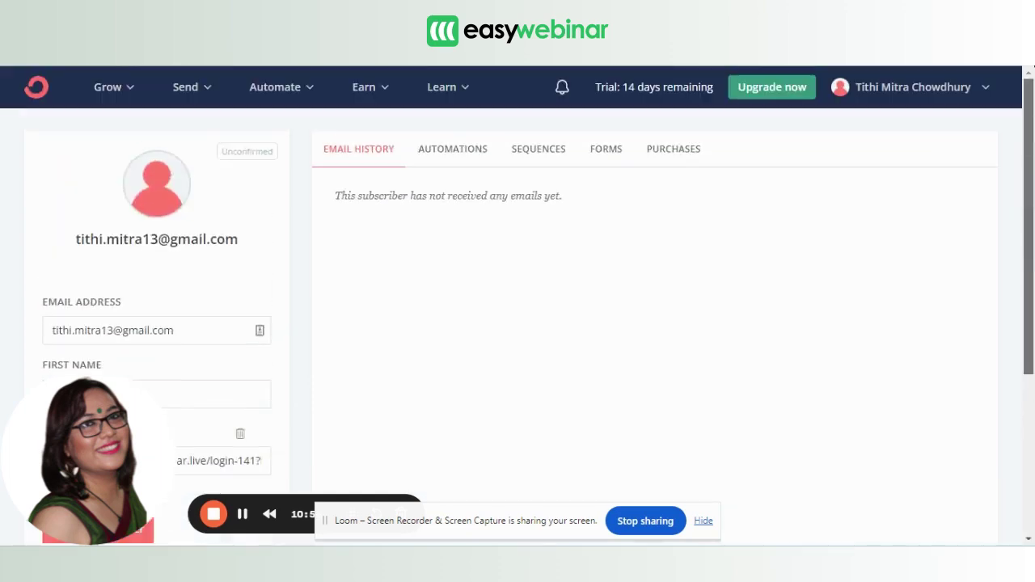
{"action": "mouse_move", "coordinate": [599, 566]}
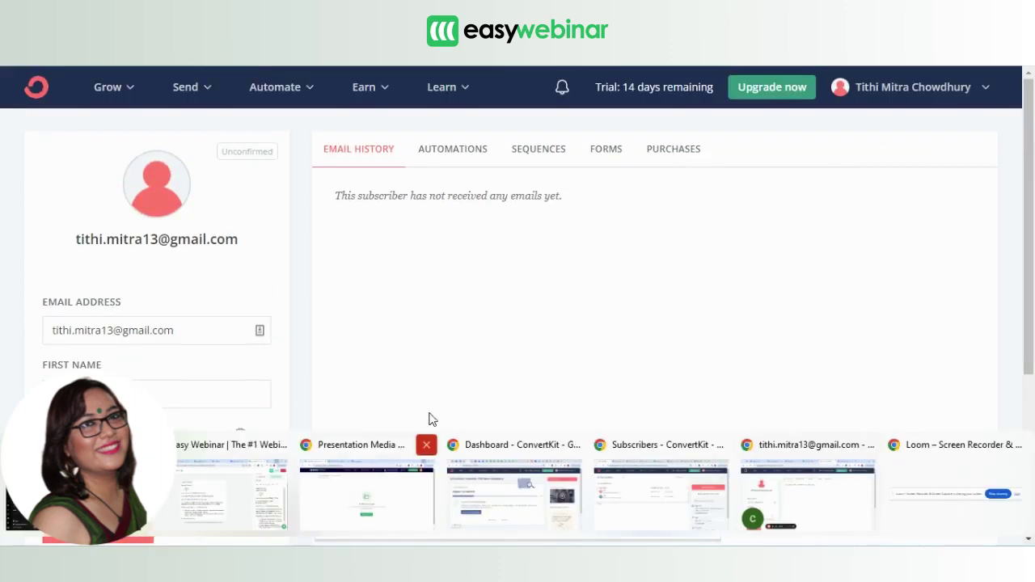